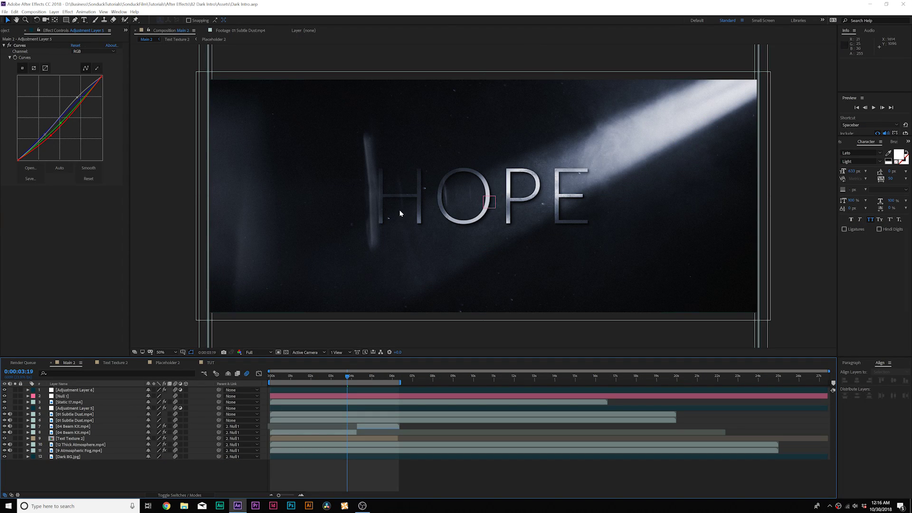
- Pre-compose the HOPE text layer in TUT into a new comp named Placeholder
left_click(210, 363)
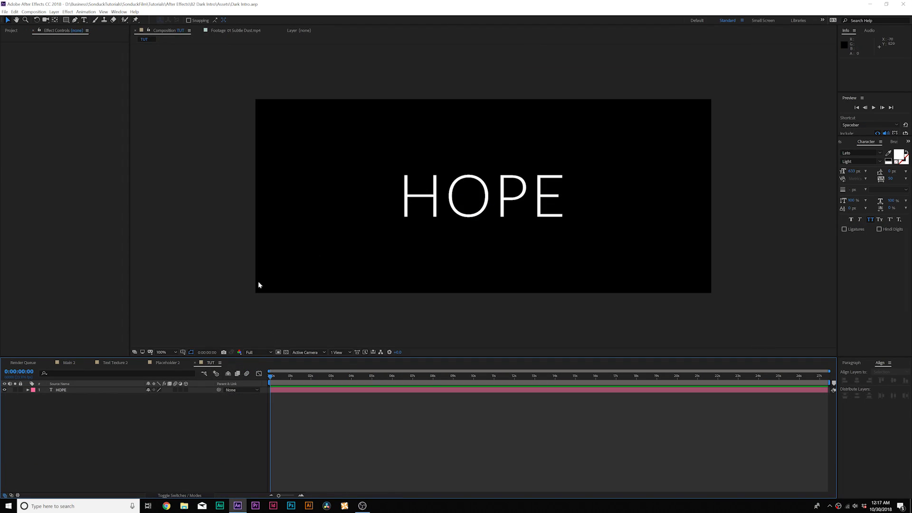
left_click(488, 205)
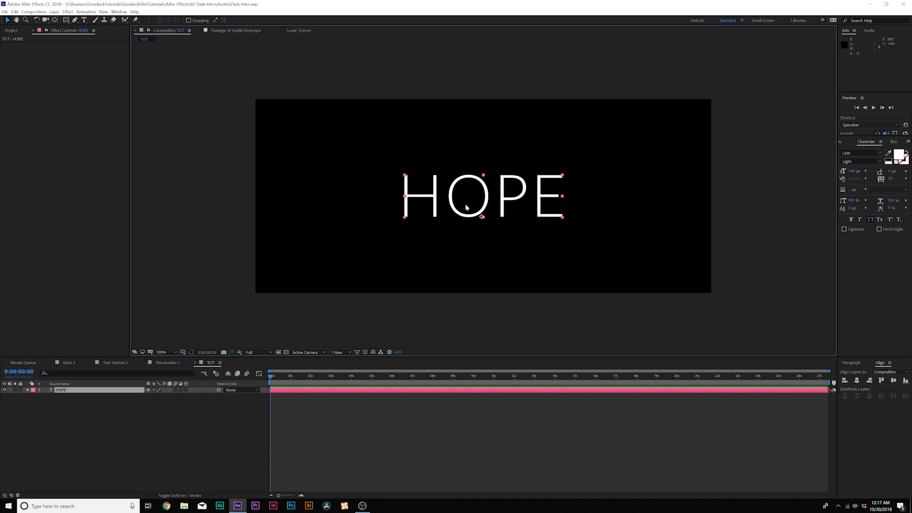
left_click(75, 411)
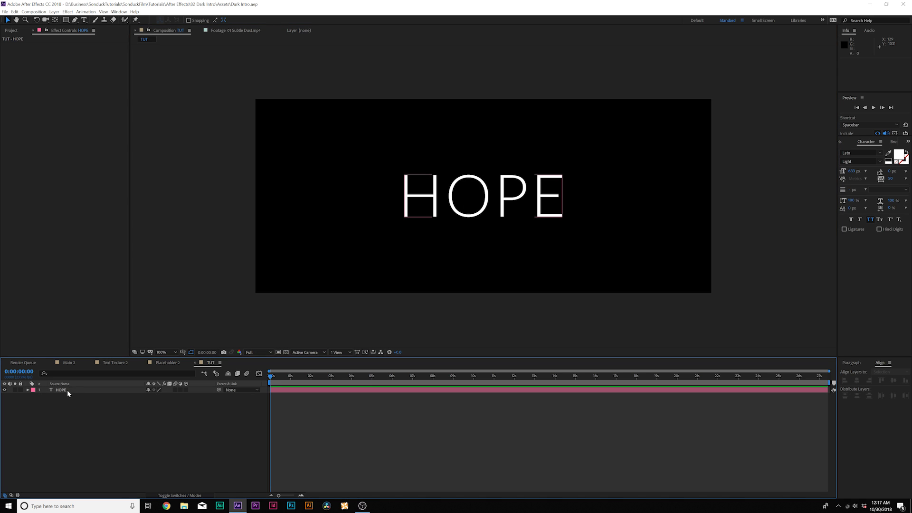
left_click(61, 390)
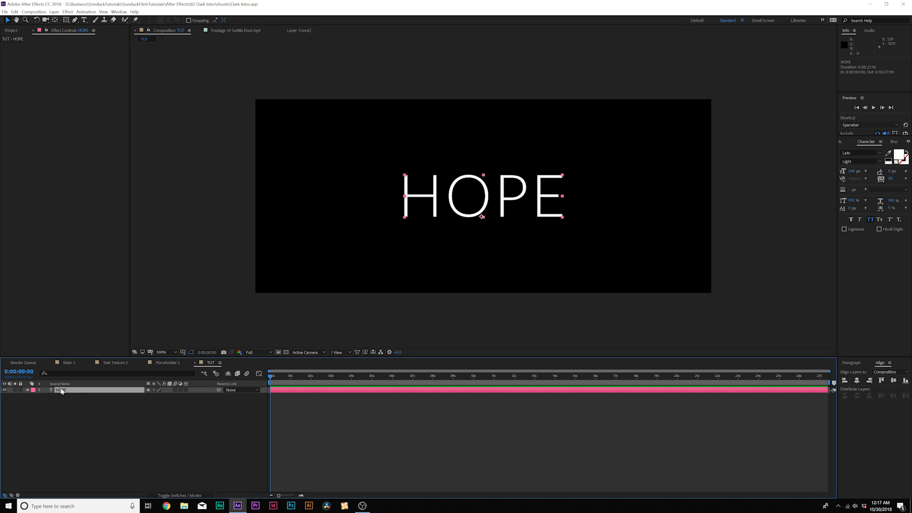
left_click(54, 12)
left_click(94, 239)
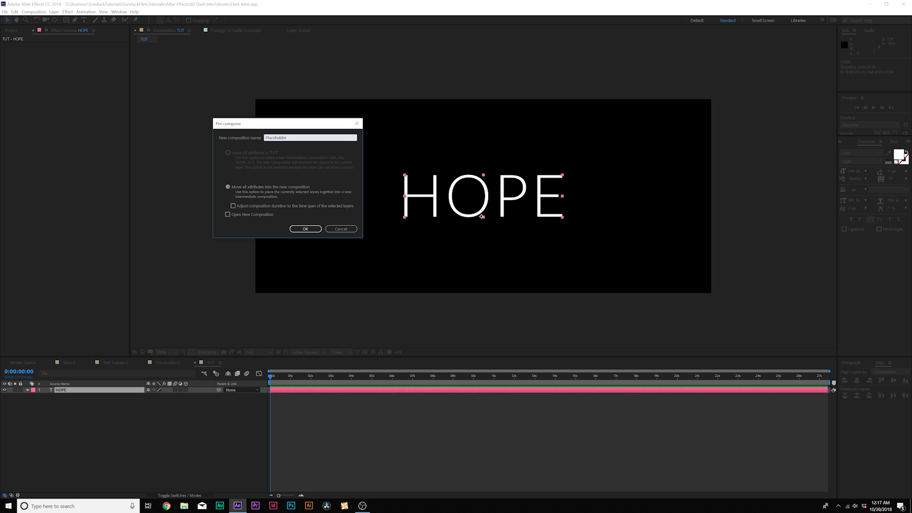
left_click(305, 229)
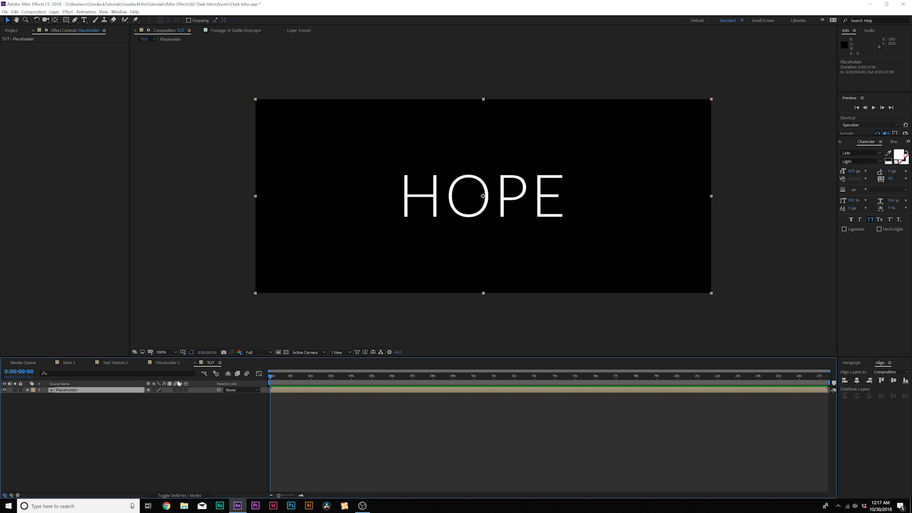
- Check the Placeholder precomp's contents, then duplicate the Placeholder layer in TUT
double_click(60, 391)
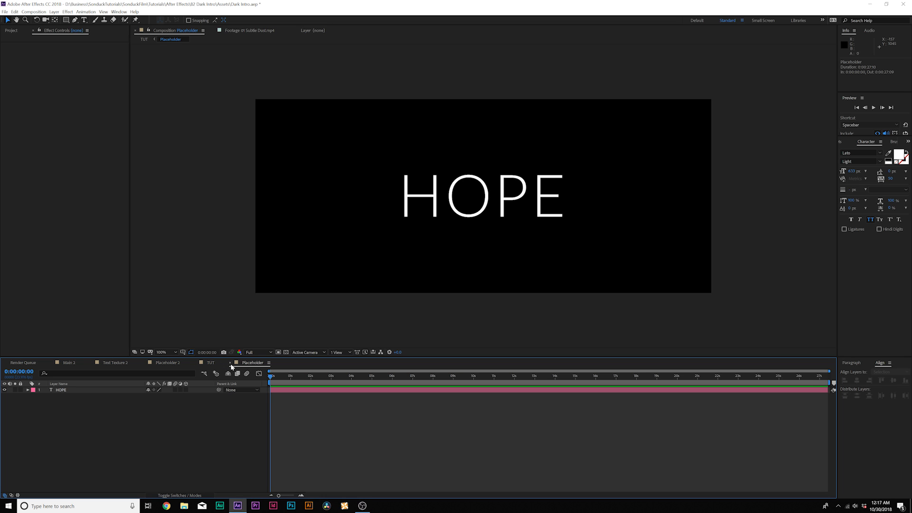
left_click(230, 363)
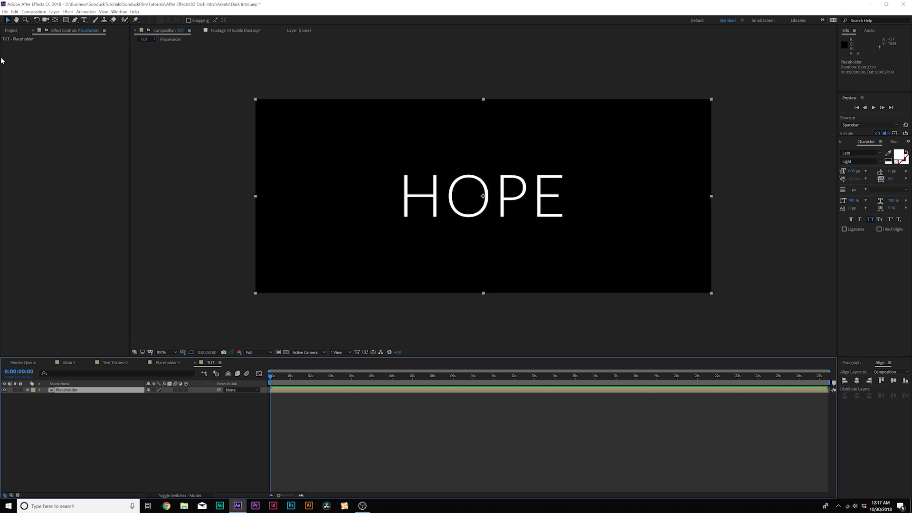
left_click(14, 11)
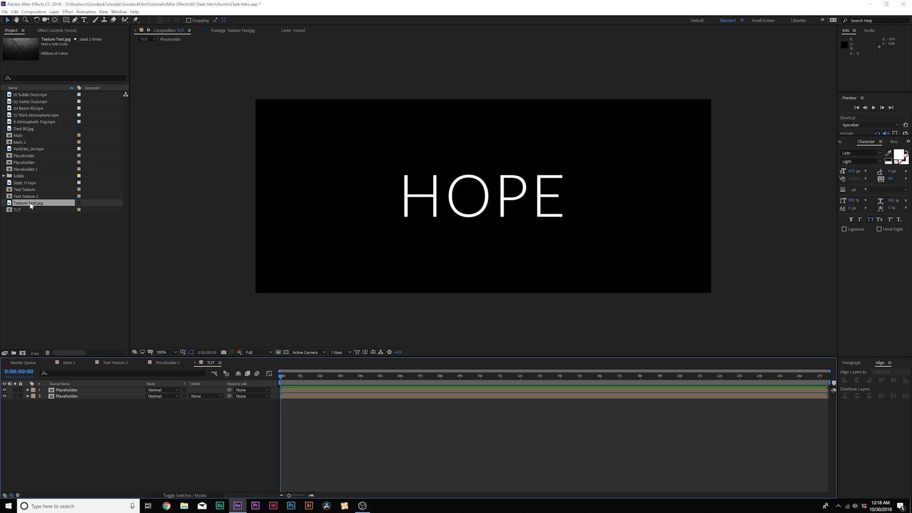
- Place Texture Text.jpg below the Placeholder layers with an Alpha Matte track matte
left_click_drag(30, 205, 122, 407)
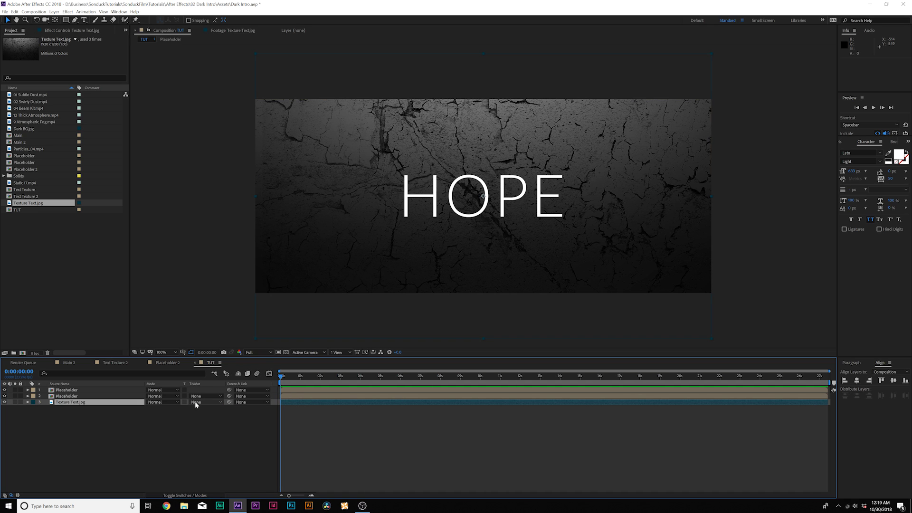
left_click(196, 402)
left_click(216, 419)
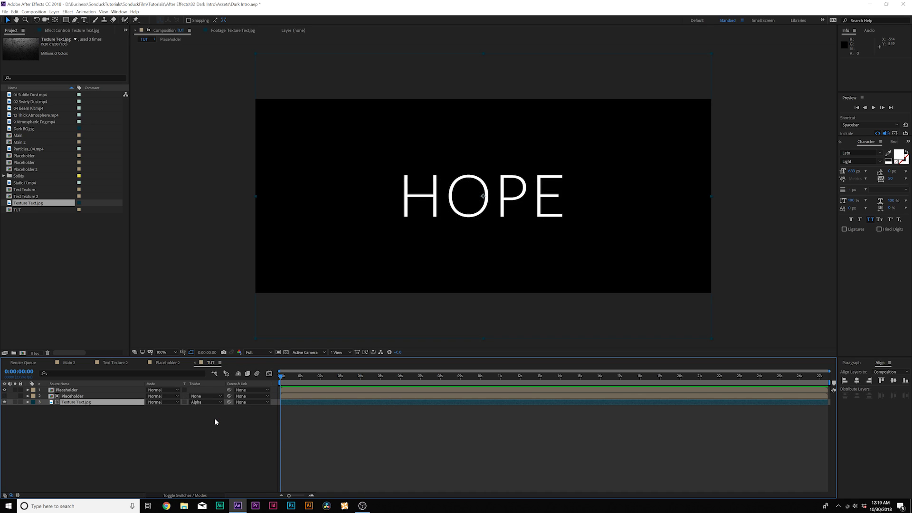
- Hide the top Placeholder layer and shrink the texture's scale, viewed at 200%
left_click(4, 390)
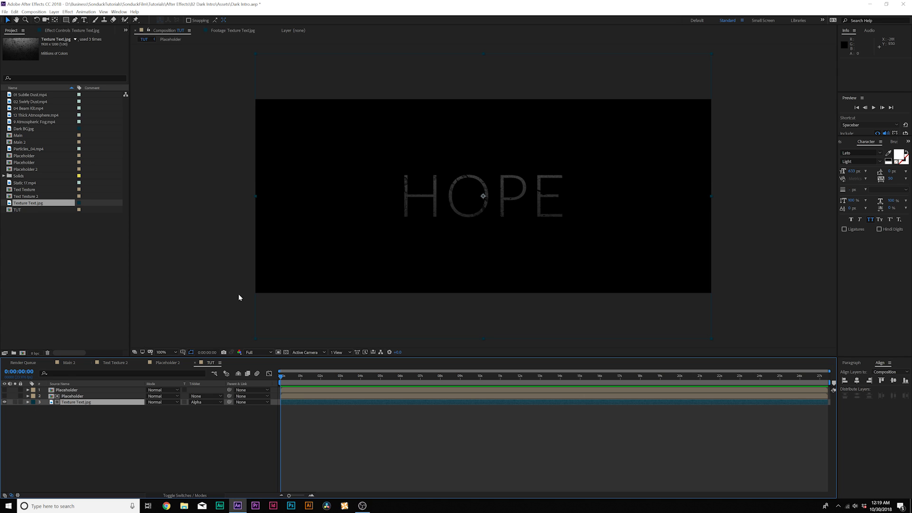
key("period")
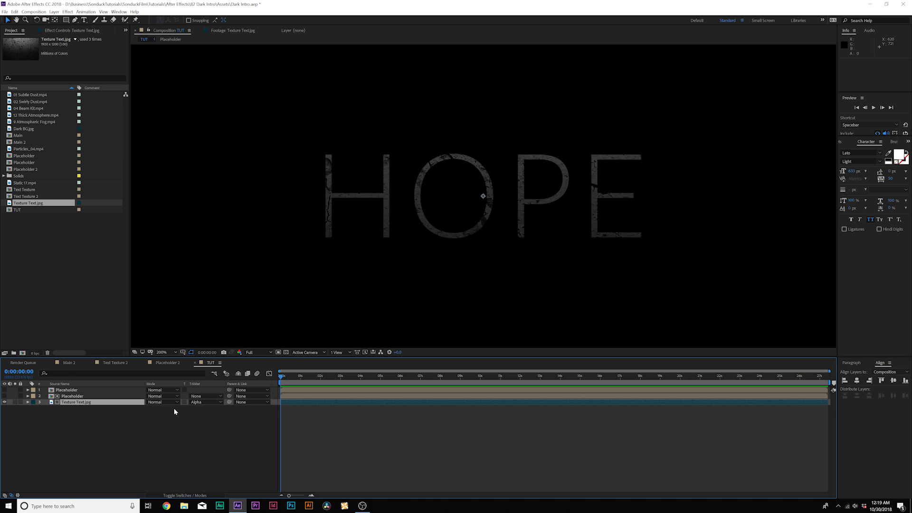
key("s")
left_click_drag(157, 408, 120, 407)
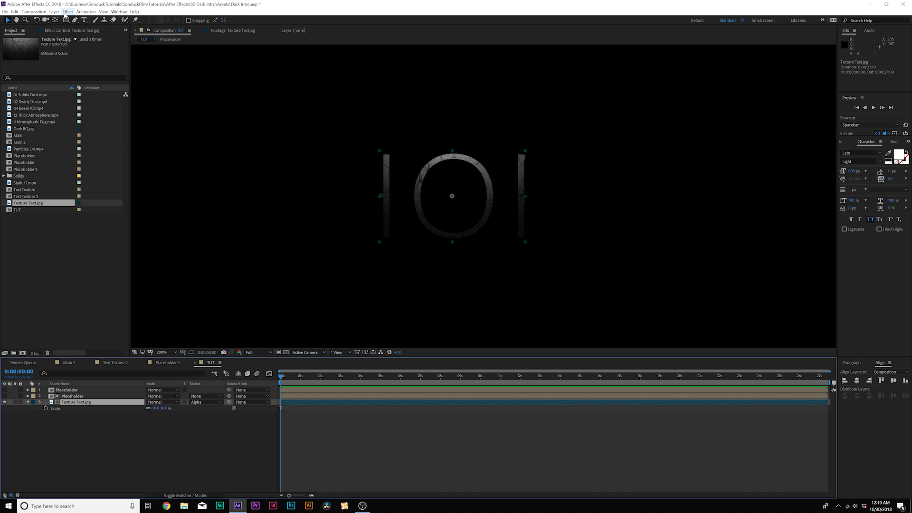
- Apply CC RepeTile to the texture, raising Expand Right and Expand Left
left_click(67, 13)
mouse_move(143, 197)
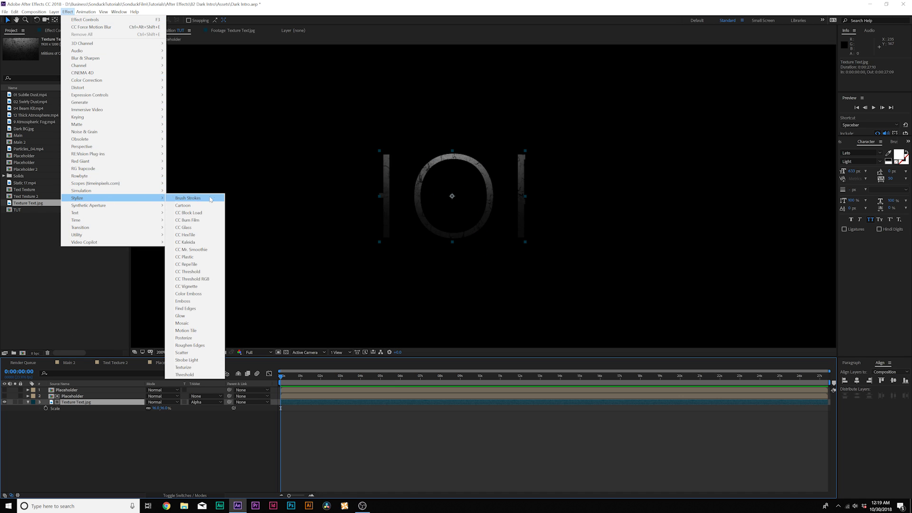
left_click(197, 264)
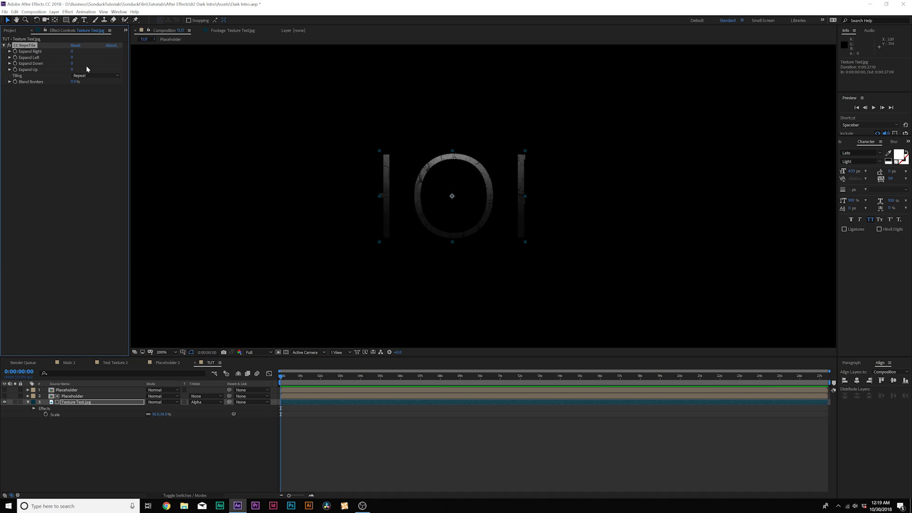
left_click_drag(98, 51, 445, 51)
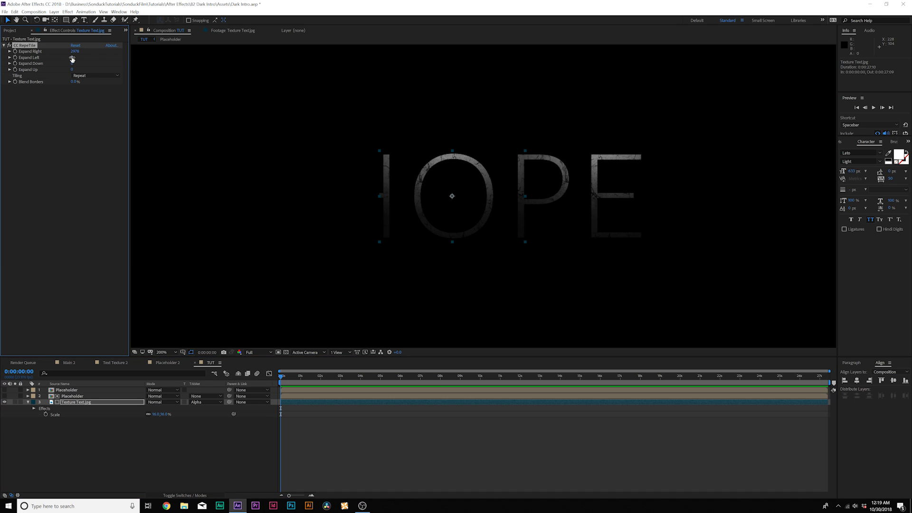
left_click_drag(72, 59, 144, 58)
key("comma")
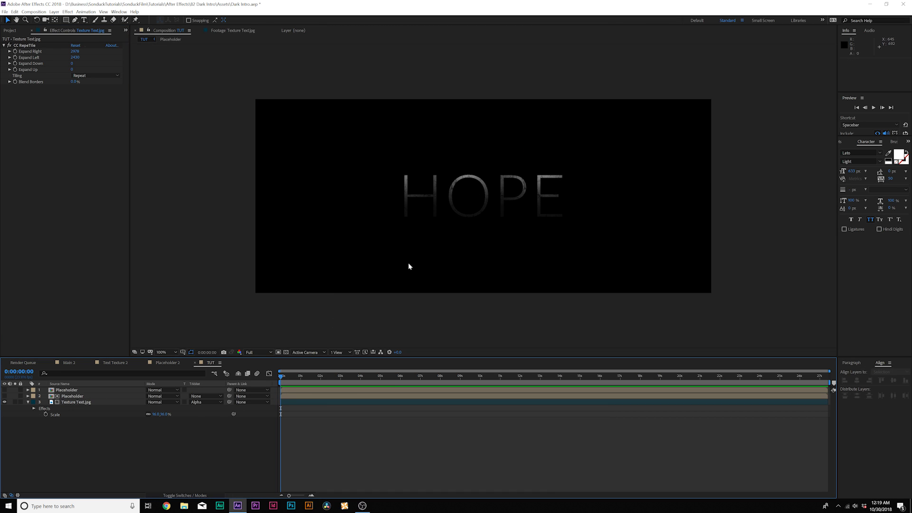
- Pre-compose all three layers into a comp named Placeholder Textured
left_click_drag(54, 460, 85, 357)
key("ctrl+shift+c")
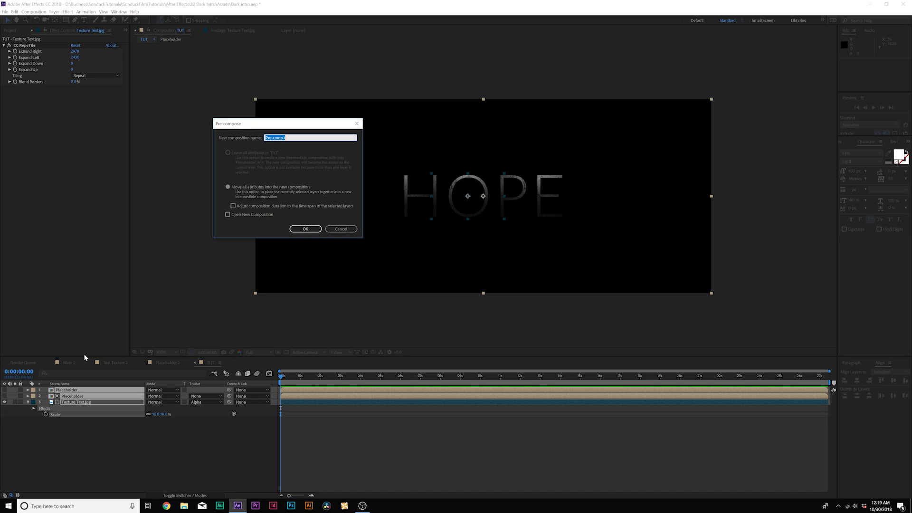
left_click(306, 228)
- Add a CC Light Sweep, key its centre onto the O at about 6 seconds, and raise its width and intensity
left_click(68, 12)
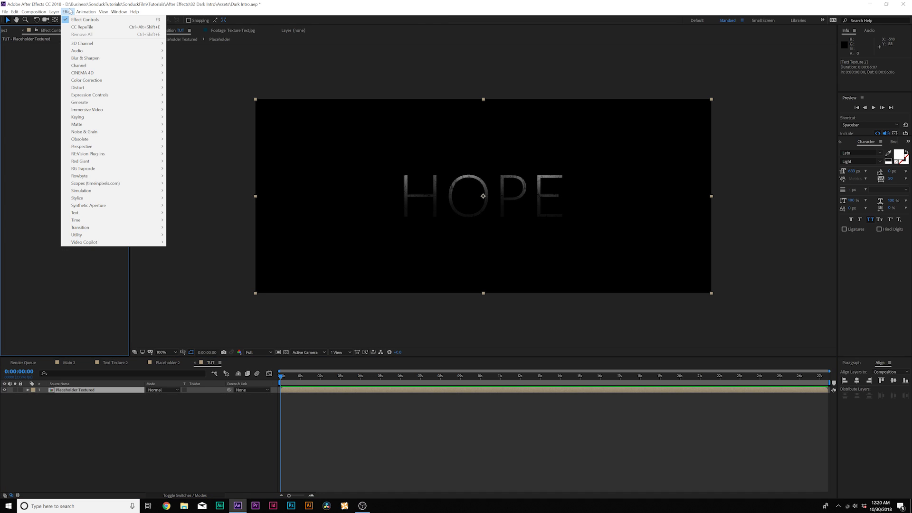
mouse_move(89, 103)
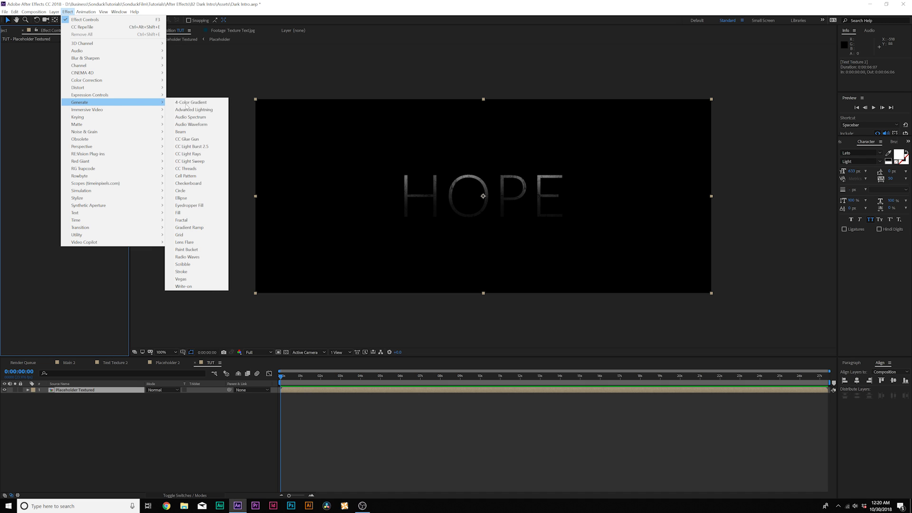
left_click(189, 161)
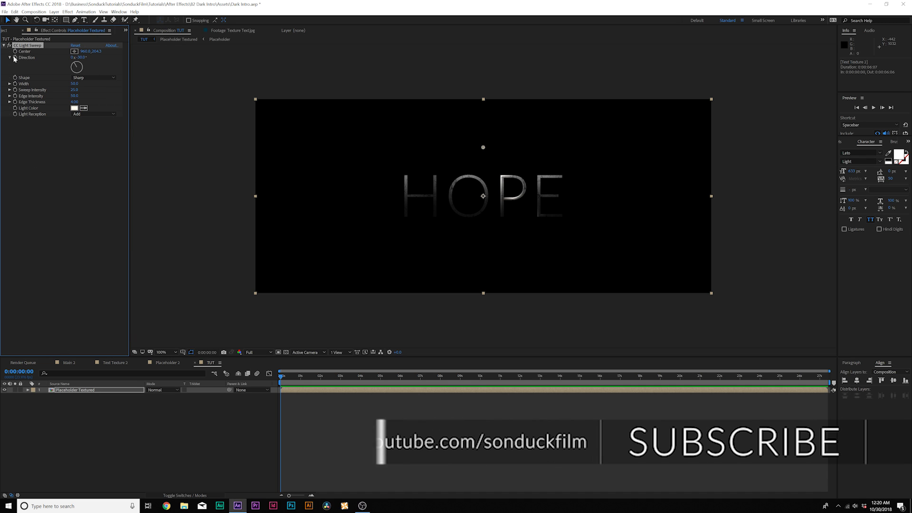
left_click(401, 377)
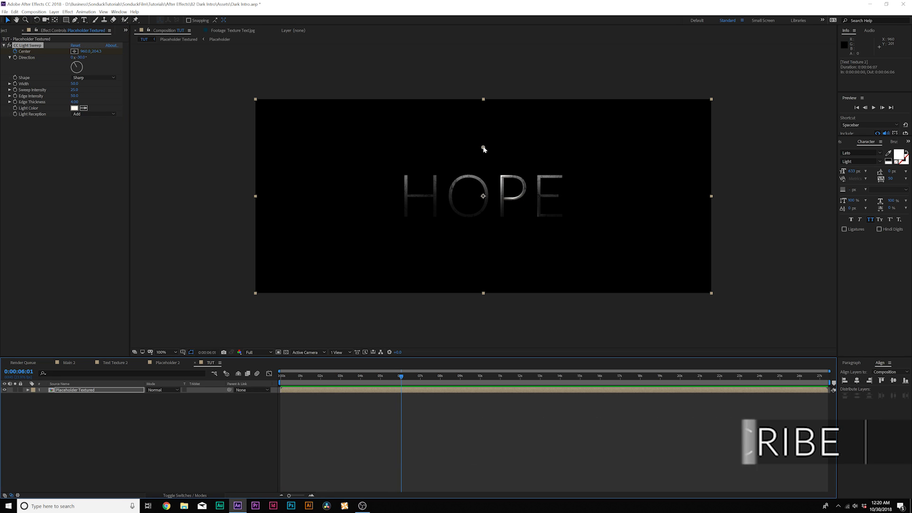
left_click_drag(482, 147, 428, 179)
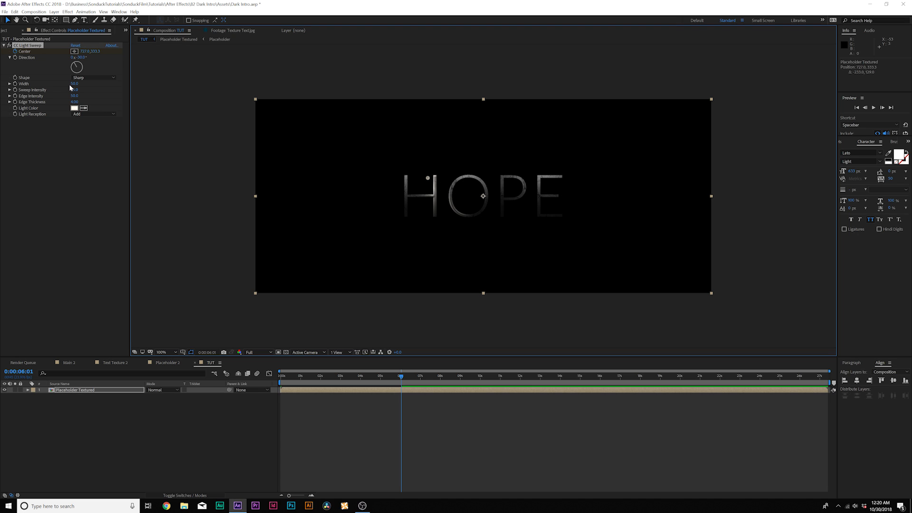
left_click_drag(75, 83, 101, 89)
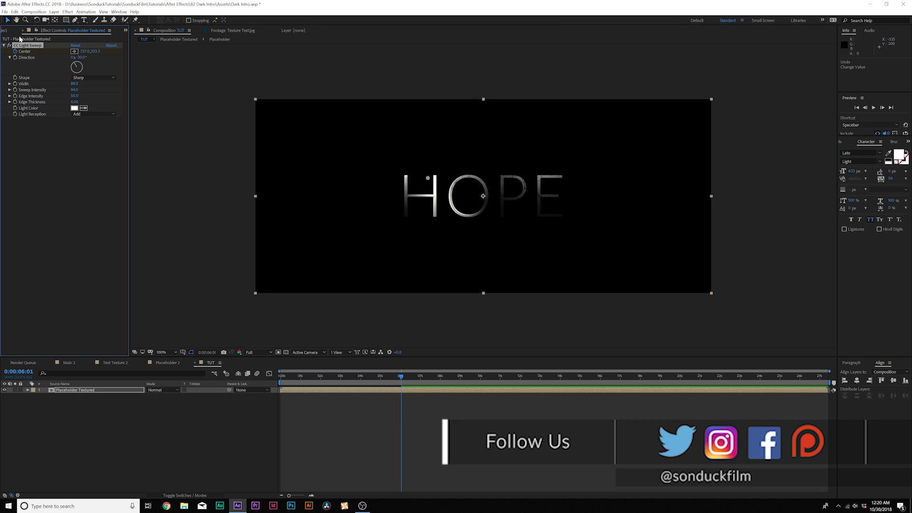
- Add a second CC Light Sweep, animate its centre from the O past the E by 6 seconds, and widen it
left_click(68, 12)
mouse_move(95, 102)
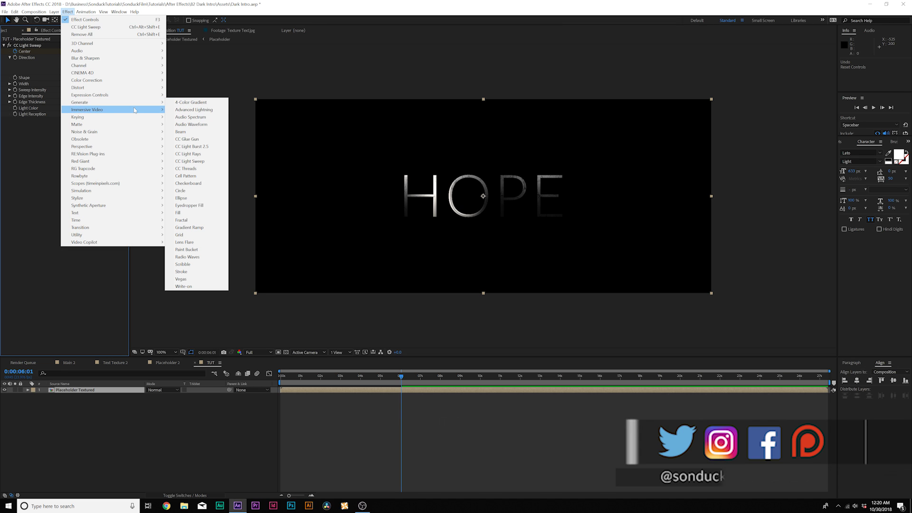
left_click(194, 160)
left_click_drag(484, 150, 467, 169)
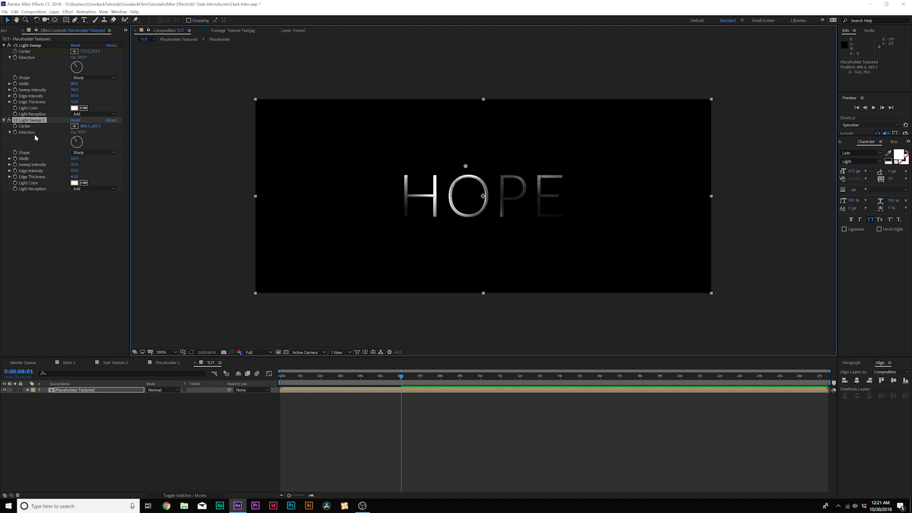
left_click_drag(290, 384, 268, 378)
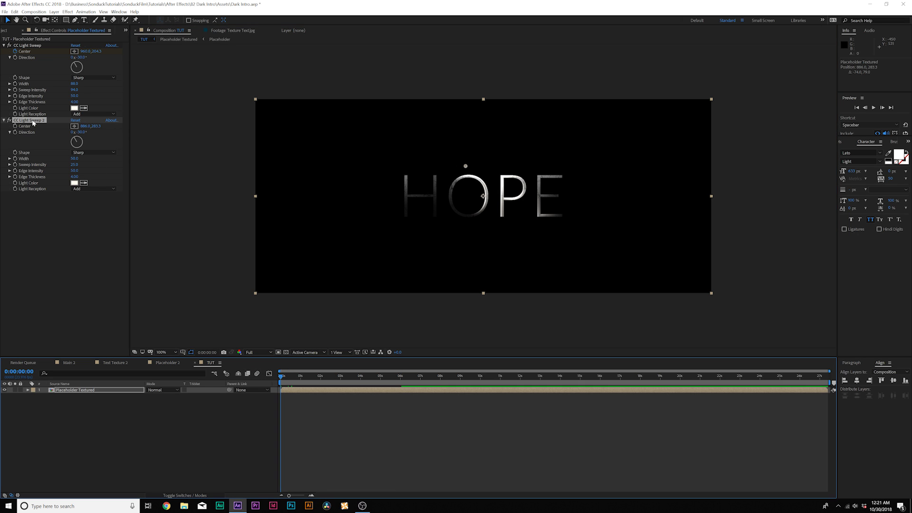
left_click_drag(14, 128, 460, 362)
left_click(402, 377)
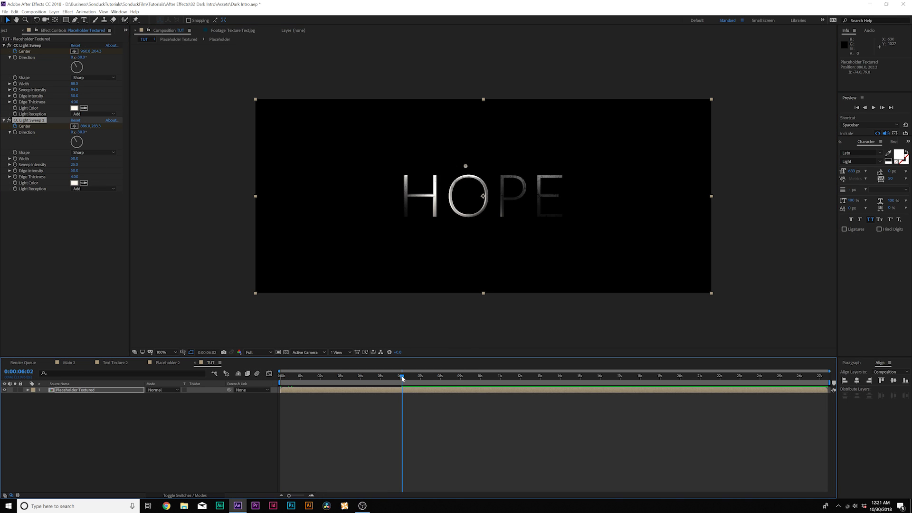
left_click_drag(466, 167, 528, 166)
mouse_move(77, 159)
left_mouse_down()
mouse_move(116, 164)
mouse_move(89, 167)
left_mouse_up()
mouse_move(328, 375)
left_mouse_down()
mouse_move(269, 375)
mouse_move(362, 375)
mouse_move(338, 375)
left_mouse_up()
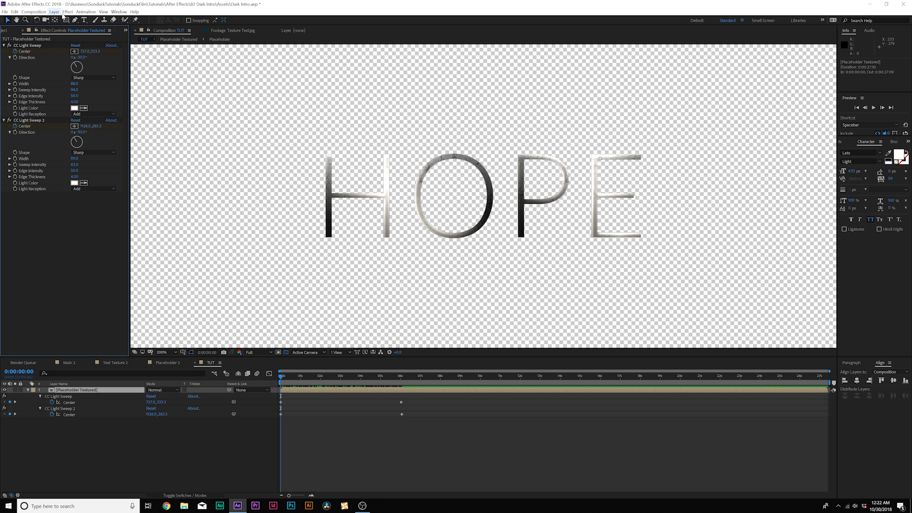
- Add Bevel Alpha and a Drop Shadow with 82% opacity and distance 10
left_click(68, 12)
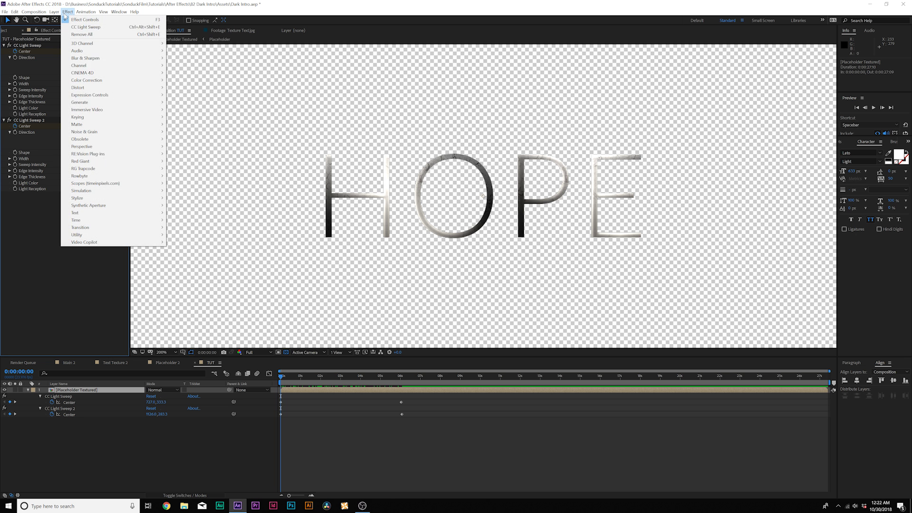
mouse_move(97, 146)
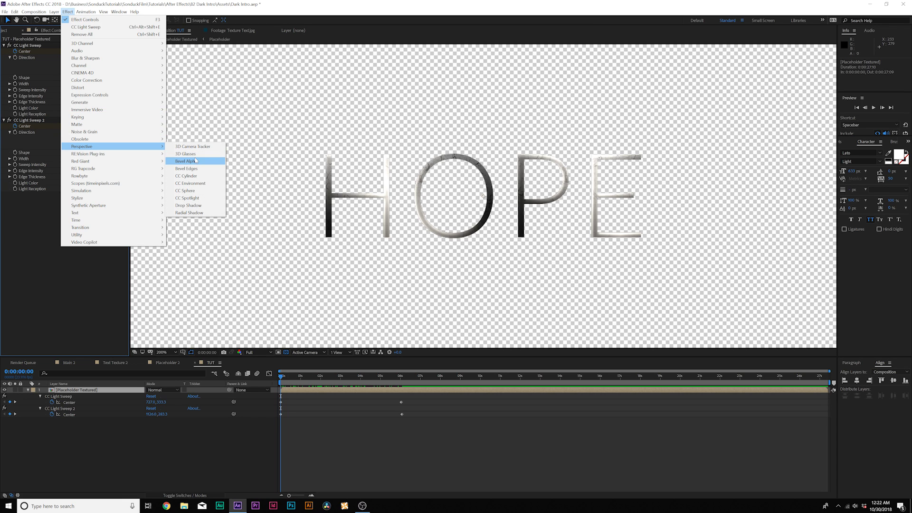
left_click(197, 161)
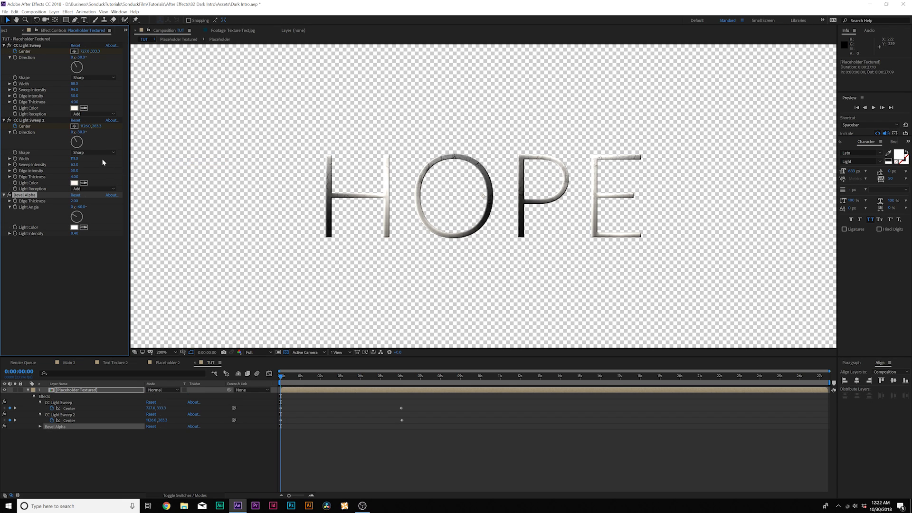
left_click(68, 11)
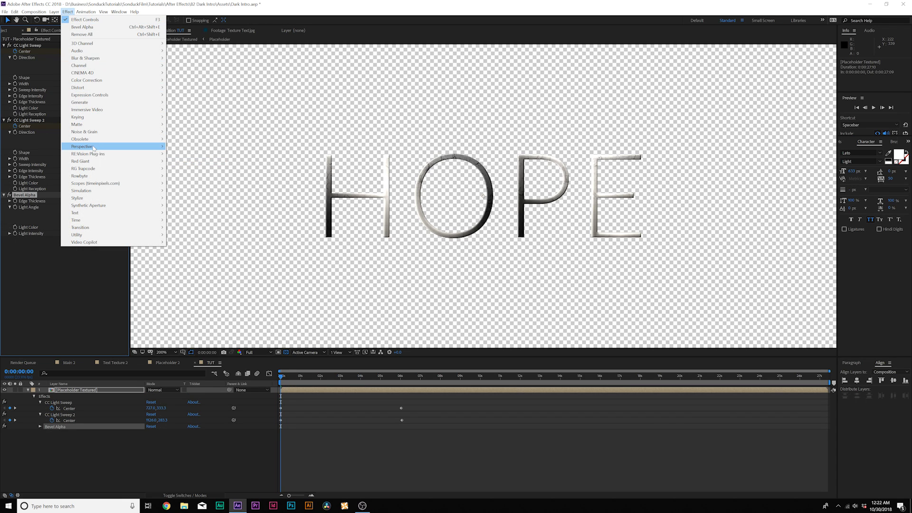
mouse_move(97, 146)
left_click(188, 206)
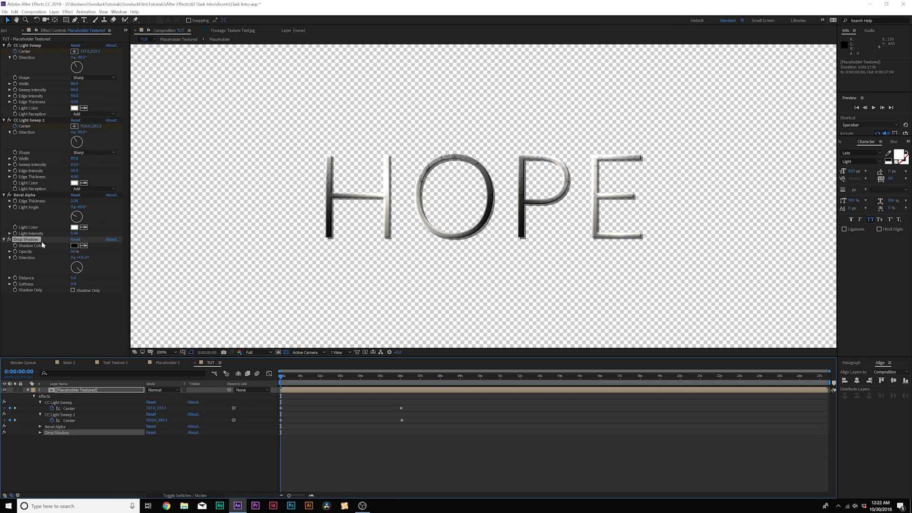
left_click_drag(73, 253, 79, 285)
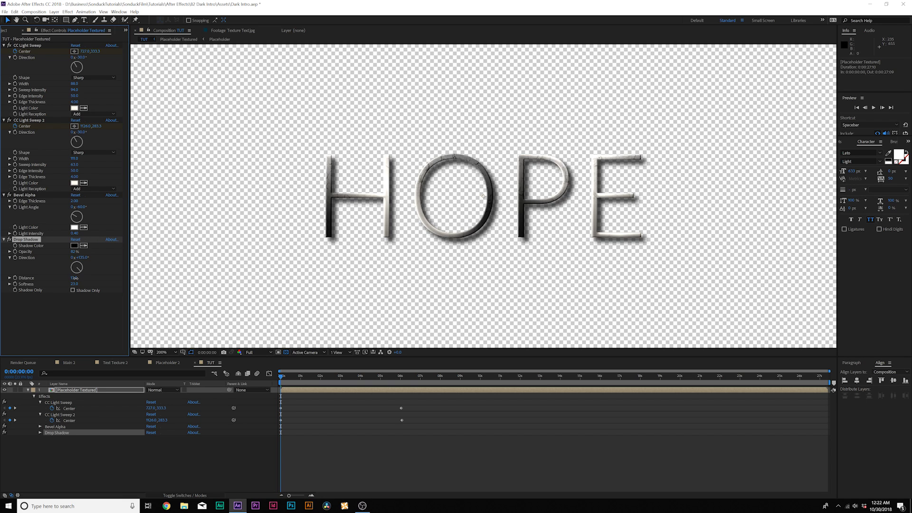
left_click(67, 312)
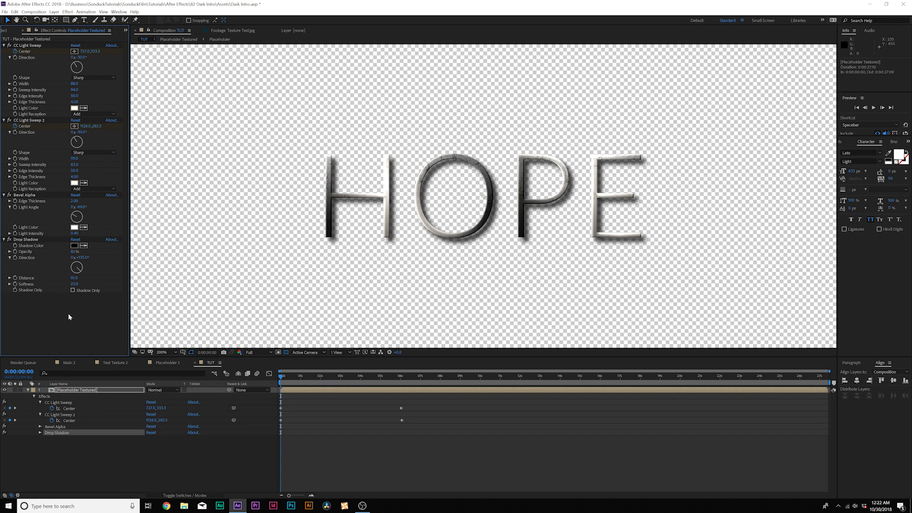
- Duplicate the drop shadow and soften the copy to 66
left_click(23, 239)
key("ctrl+d")
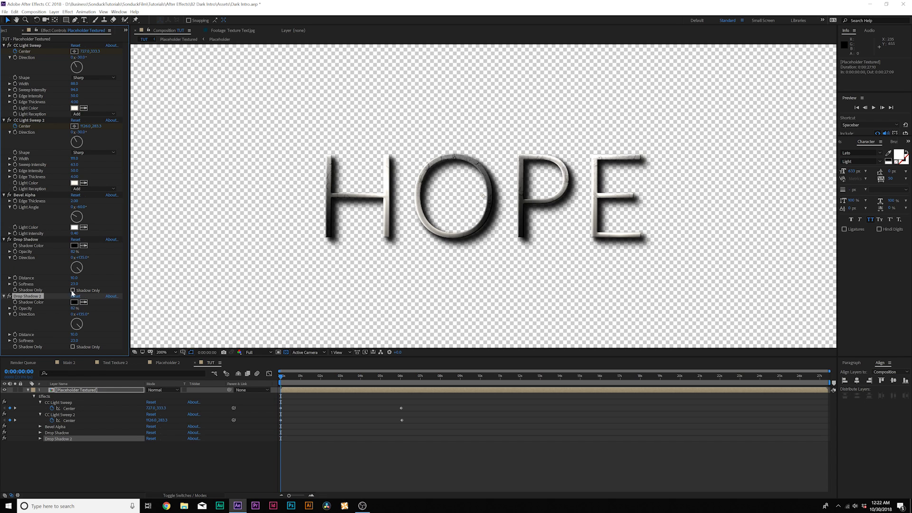
left_click(72, 347)
key("ctrl+z")
left_click_drag(74, 341, 88, 339)
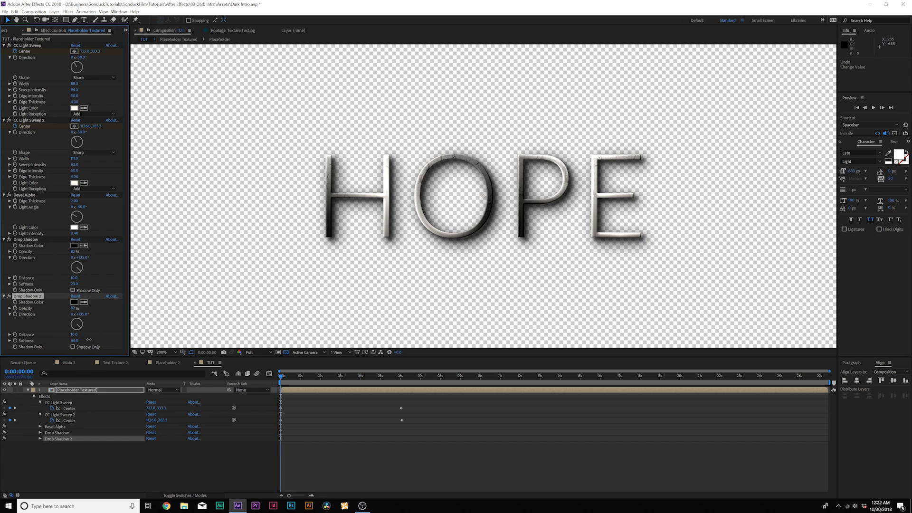
left_click(292, 342)
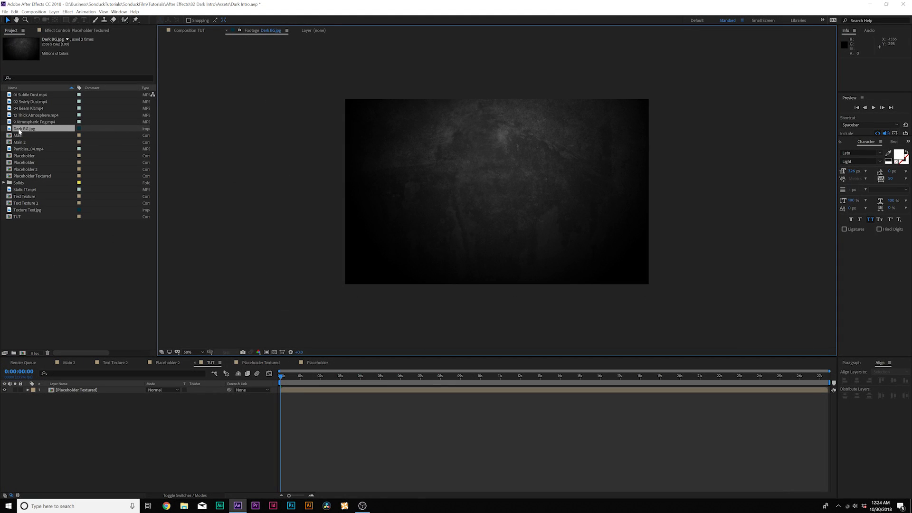
- Add Dark BG.jpg beneath the text at 77% scale and enable Drop Shadow 2
left_click_drag(19, 129, 150, 402)
key("s")
left_click(163, 452)
left_click(76, 390)
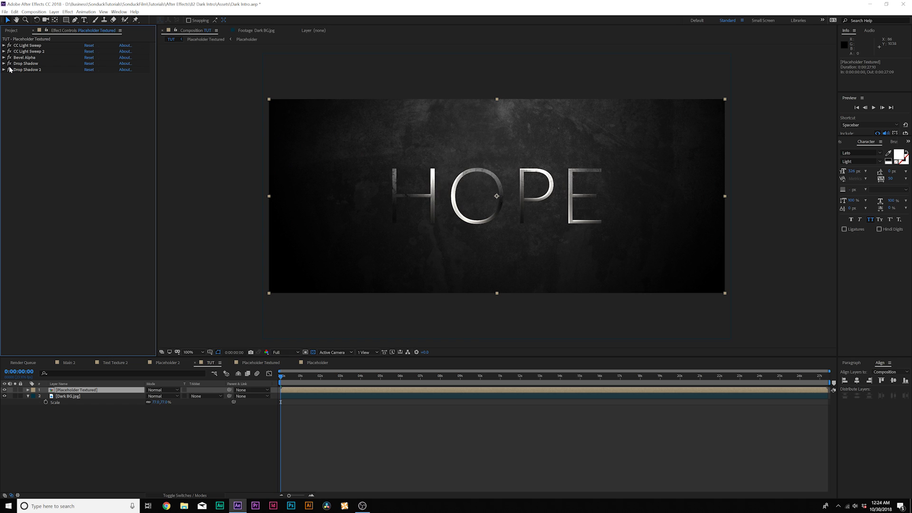
left_click(9, 69)
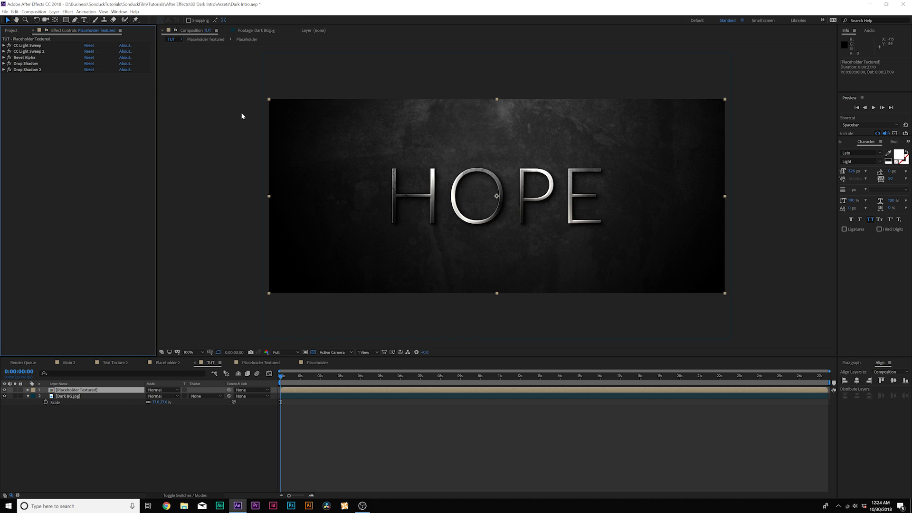
left_click(10, 31)
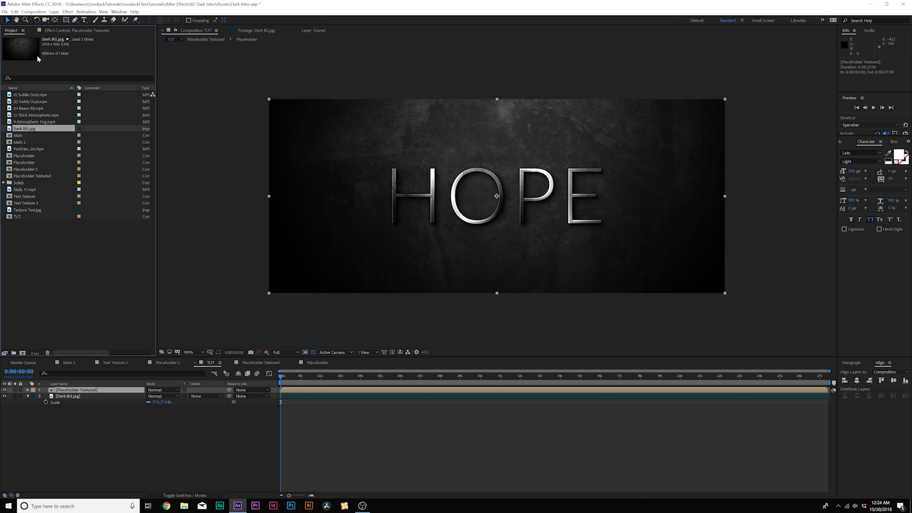
- Add the 04 Beam Kit.mp4 light beam on top of TUT at 64% scale
double_click(10, 109)
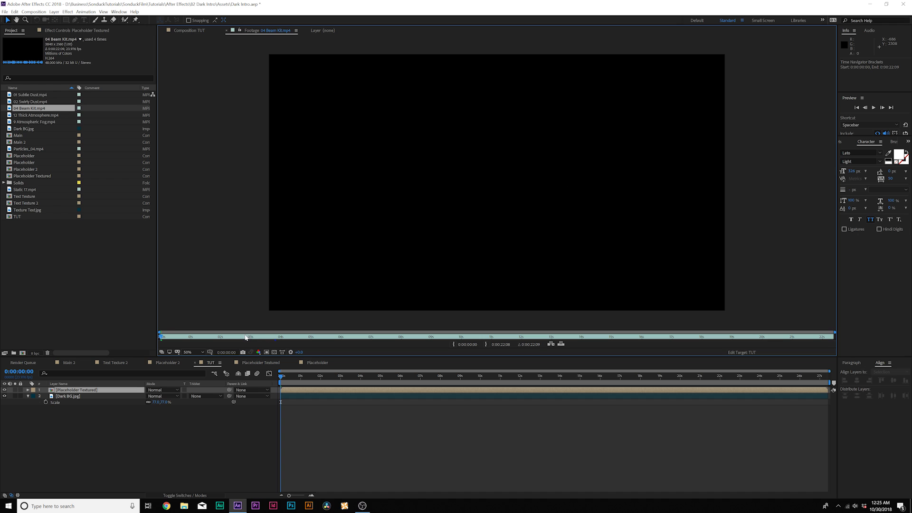
left_click_drag(216, 342, 277, 338)
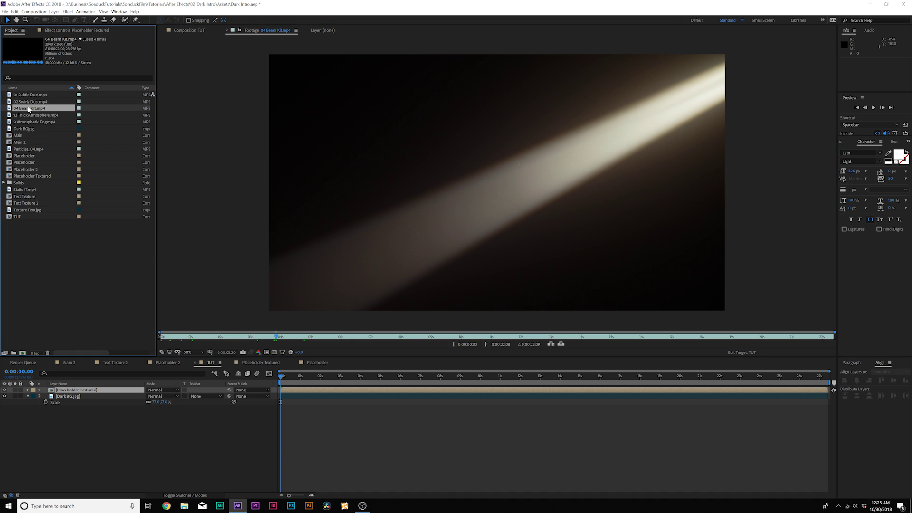
left_click_drag(28, 109, 107, 390)
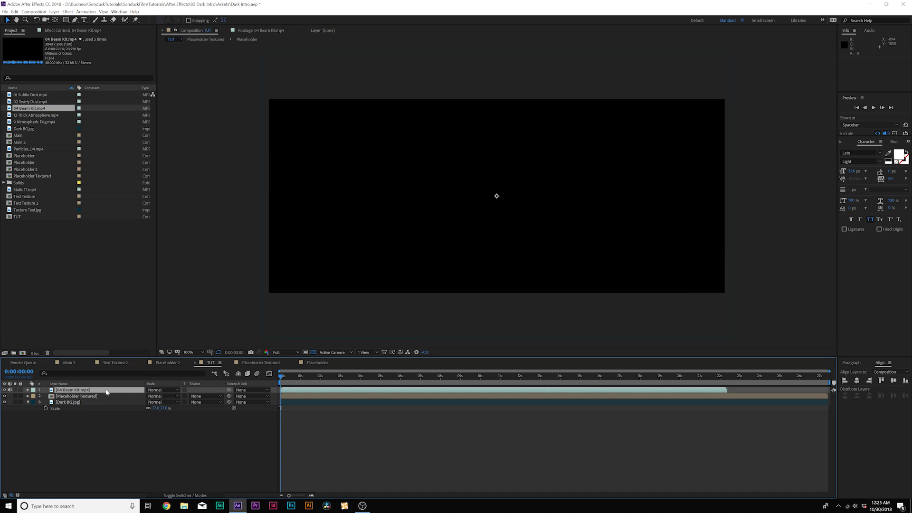
key("s")
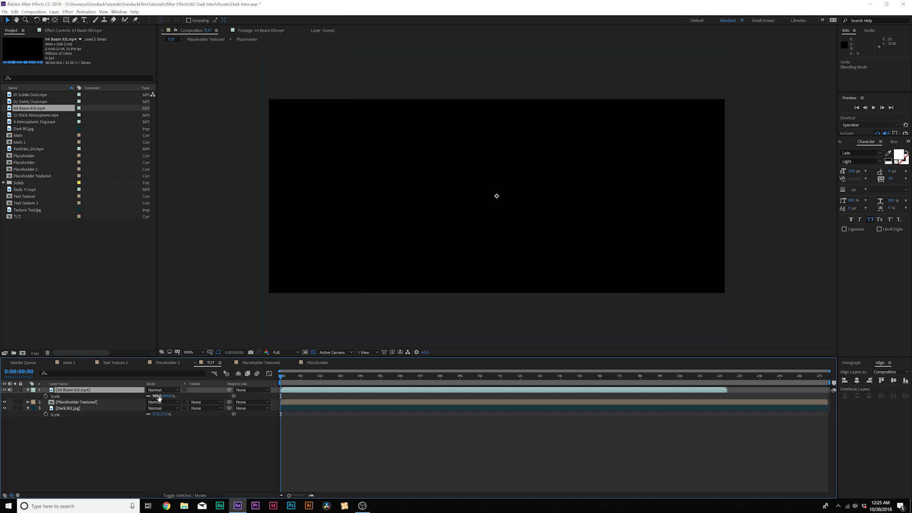
left_click_drag(160, 397, 143, 397)
- Set the beam layer to Hard Light and tint it grey with the Tint effect
left_click(155, 390)
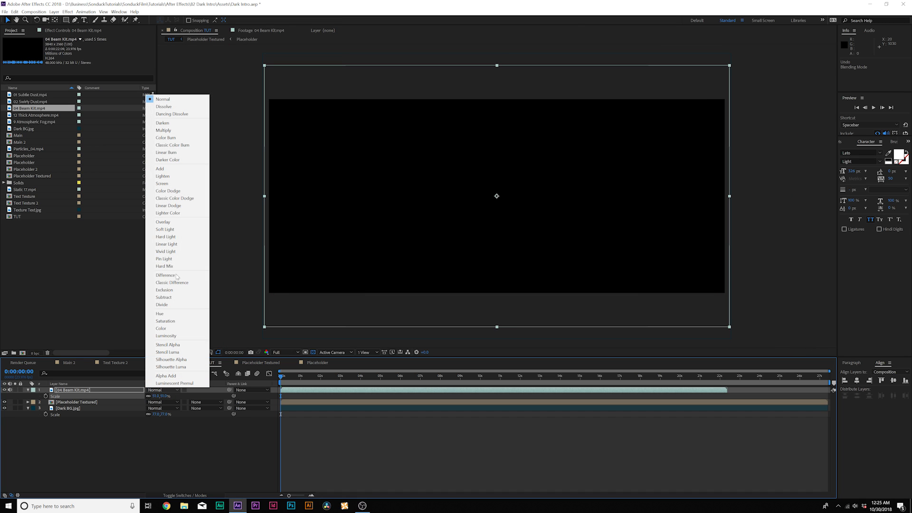
left_click(166, 236)
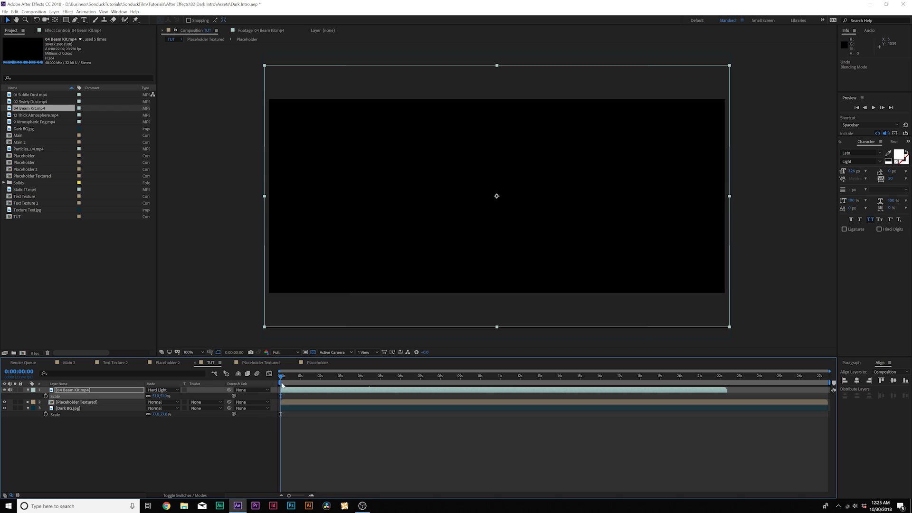
left_click_drag(289, 381, 331, 383)
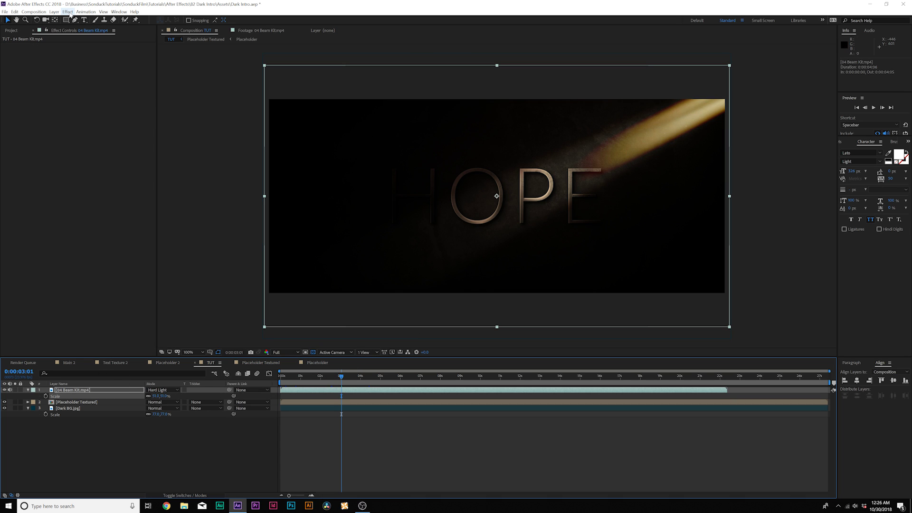
left_click(67, 11)
mouse_move(83, 81)
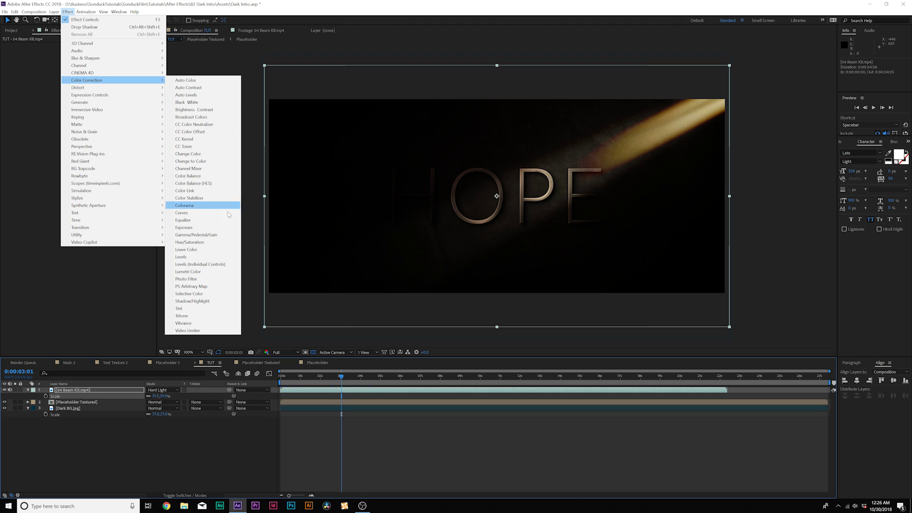
left_click(199, 309)
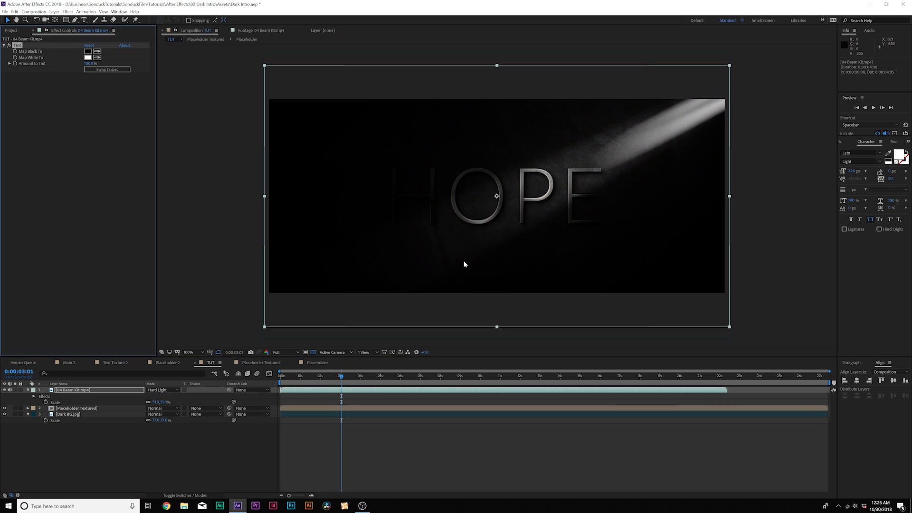
left_click(28, 390)
left_click(11, 30)
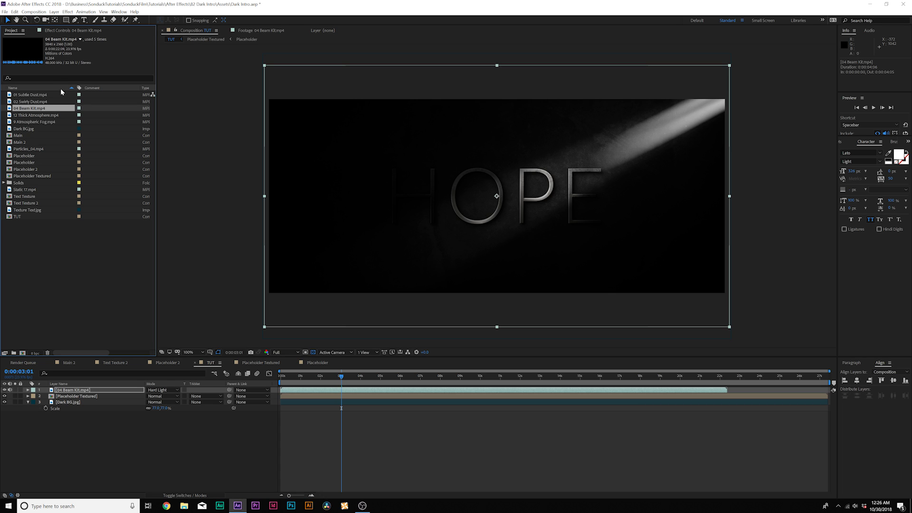
- Add 01 Subtle Dust.mp4 on top in Screen mode at 52% scale
double_click(31, 95)
left_click_drag(221, 341, 308, 344)
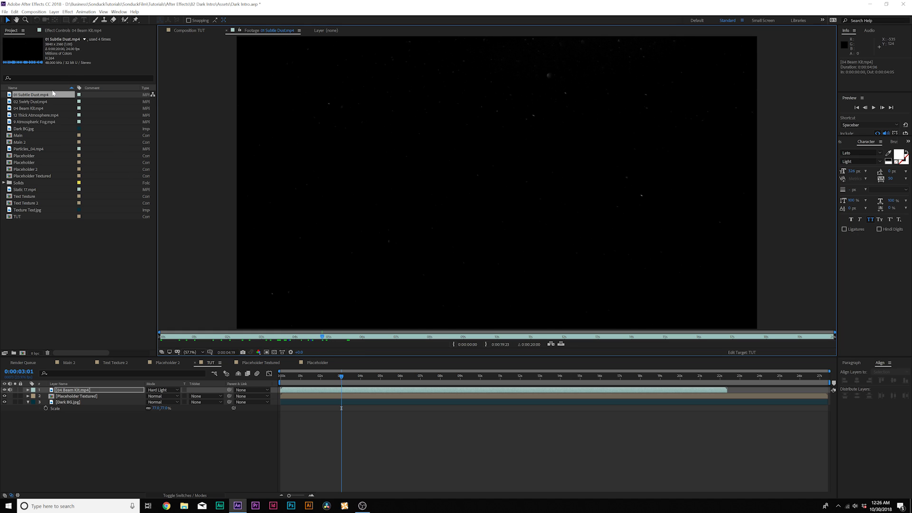
left_click_drag(52, 94, 91, 394)
left_click(156, 389)
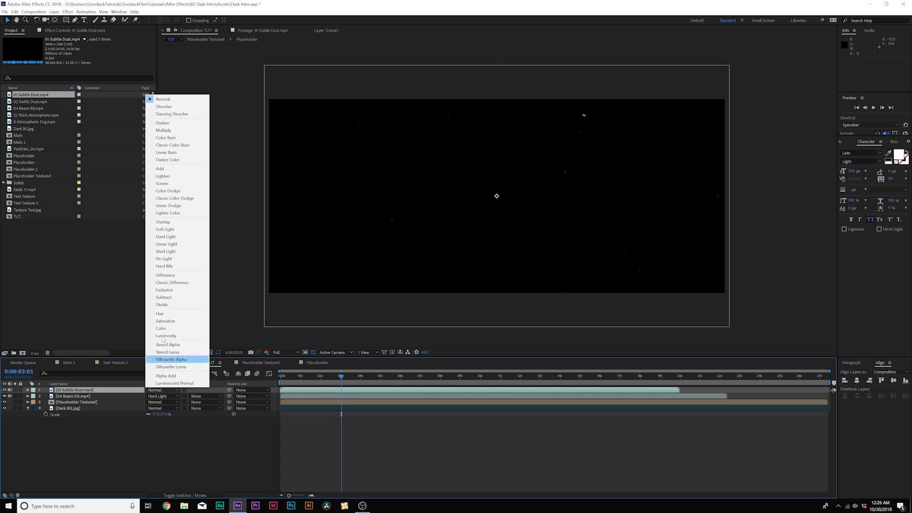
left_click(195, 185)
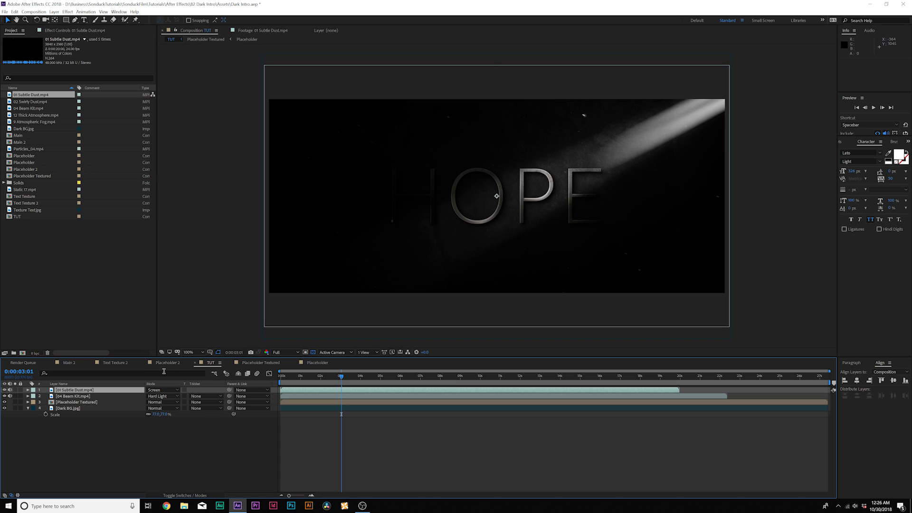
key("s")
left_click_drag(158, 395, 133, 394)
left_click(84, 390)
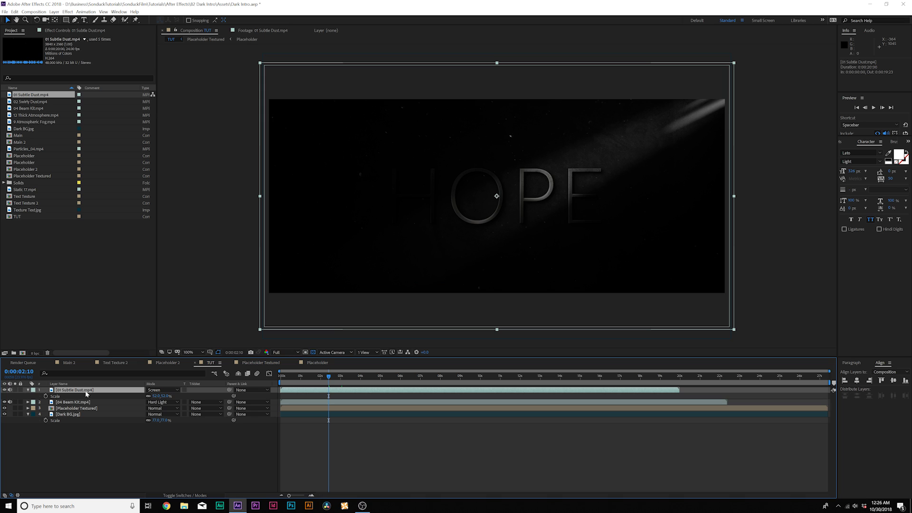
- Duplicate the dust layer and flip the copy horizontally and vertically
key("ctrl+d")
left_click(54, 11)
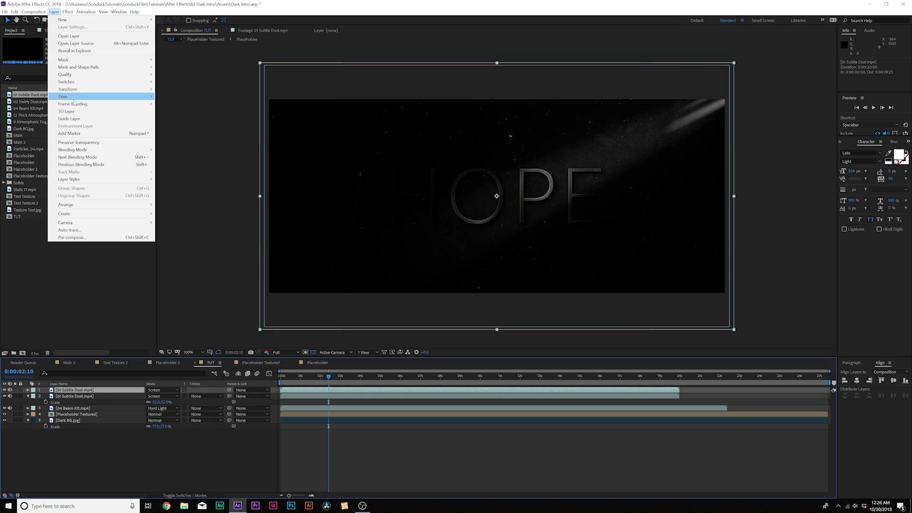
mouse_move(95, 89)
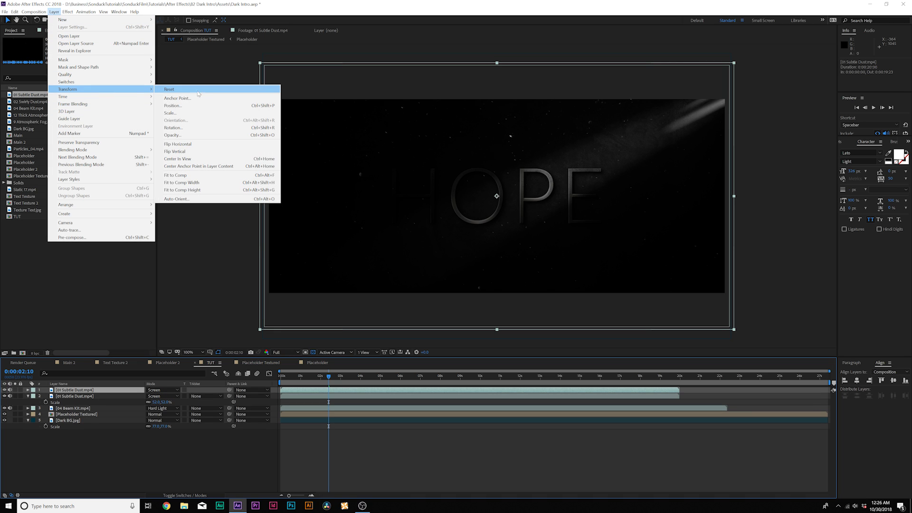
left_click(190, 144)
left_click(54, 11)
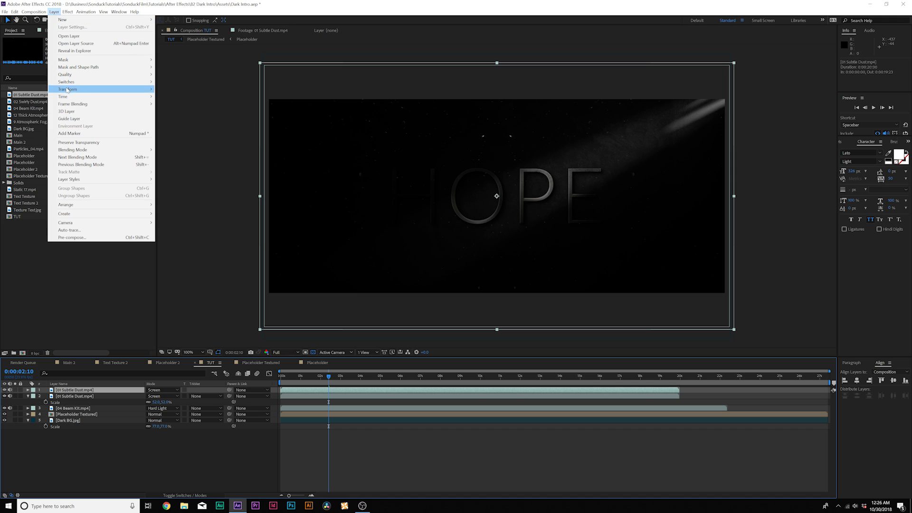
mouse_move(118, 89)
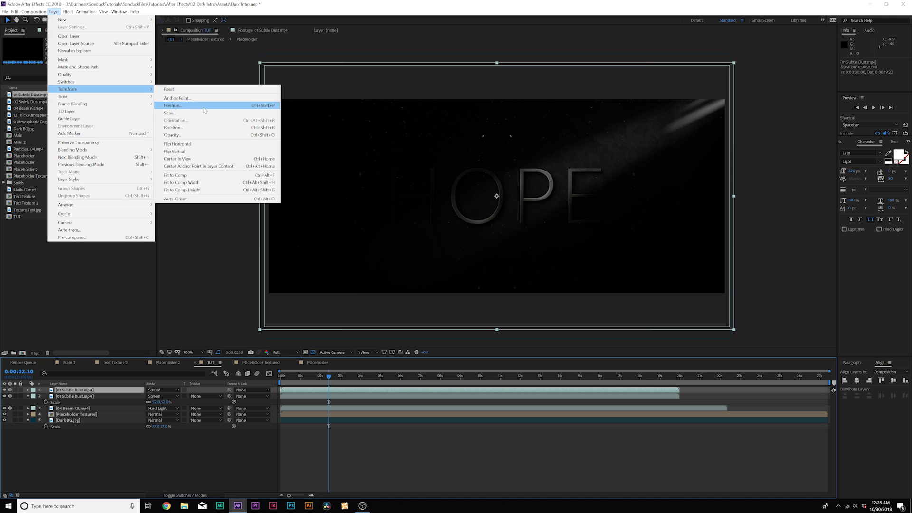
left_click(180, 152)
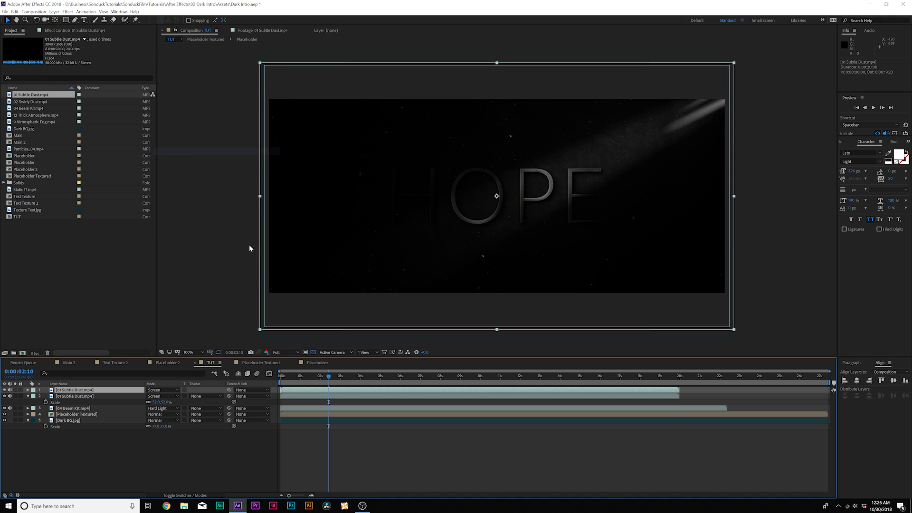
left_click(148, 451)
- Add 12 Thick Atmosphere.mp4 and 9 Atmospheric Fog.mp4 in Screen mode and shrink their scale
key("u")
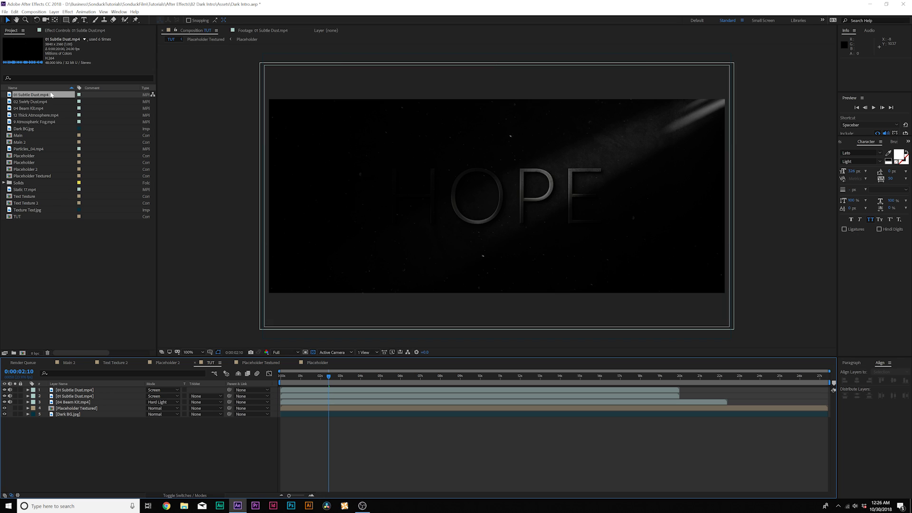
double_click(29, 115)
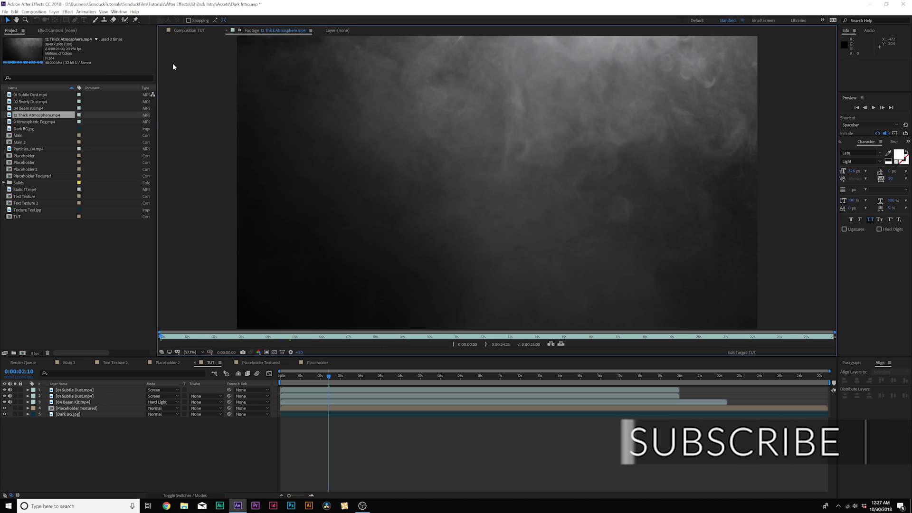
double_click(14, 122)
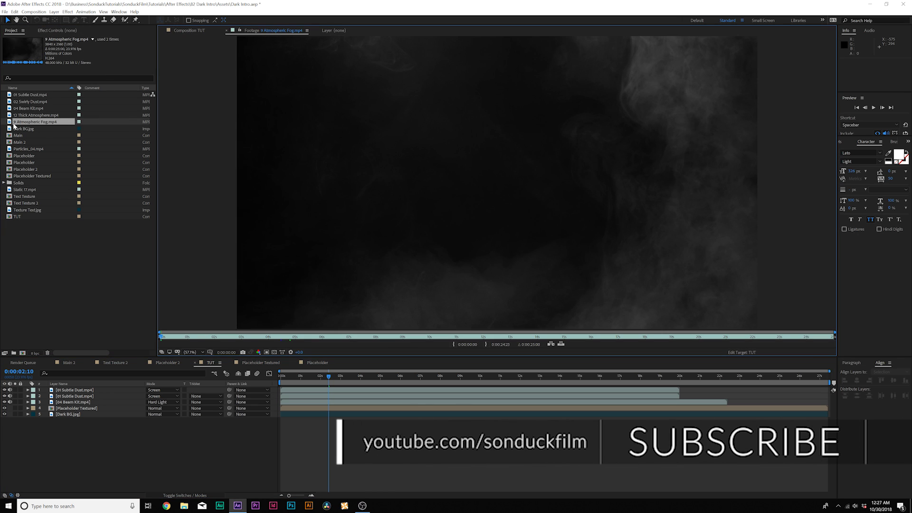
left_click(26, 115, "ctrl")
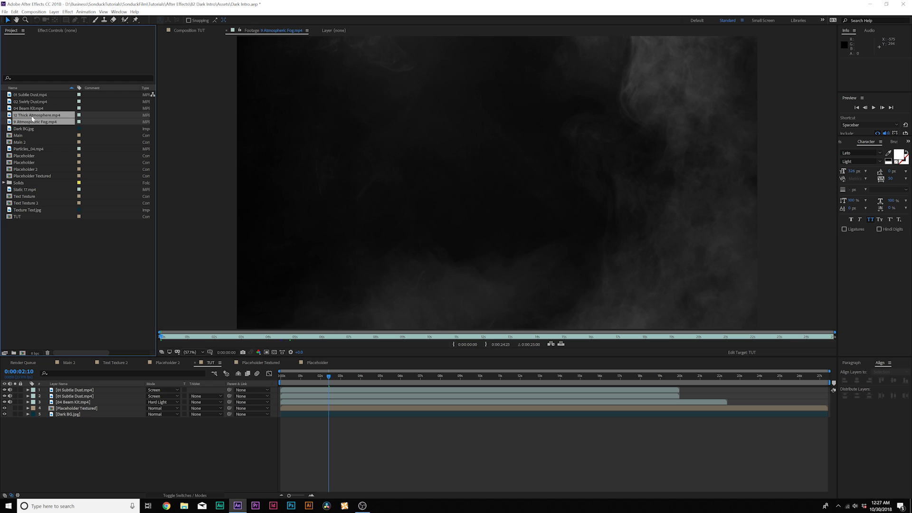
left_click_drag(33, 119, 113, 414)
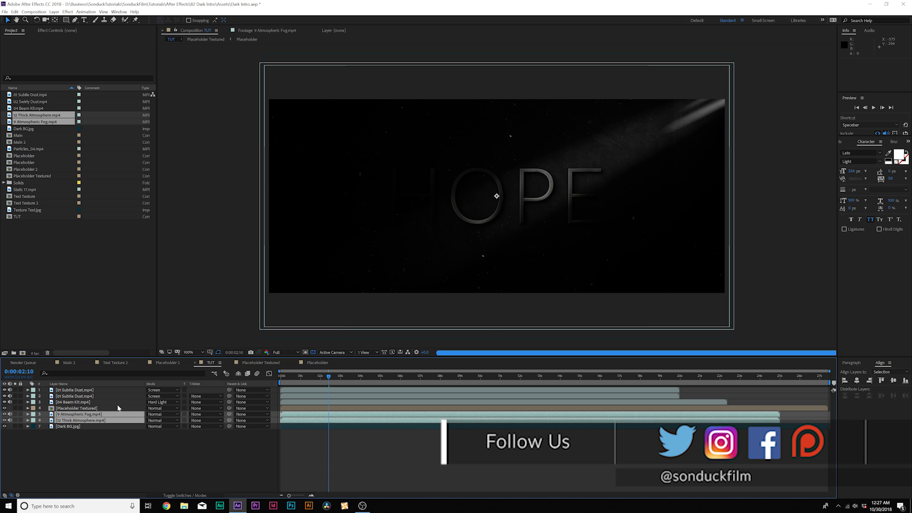
left_click(161, 414)
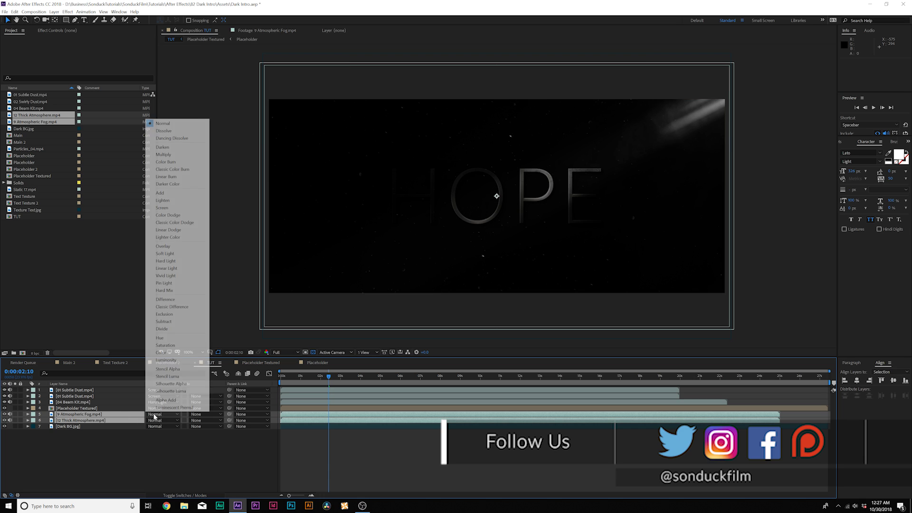
left_click(162, 208)
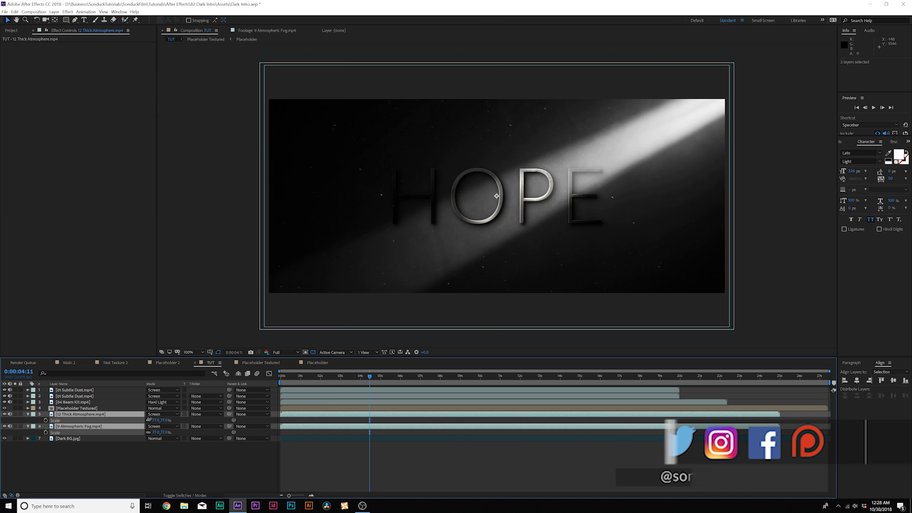
left_click_drag(149, 419, 138, 416)
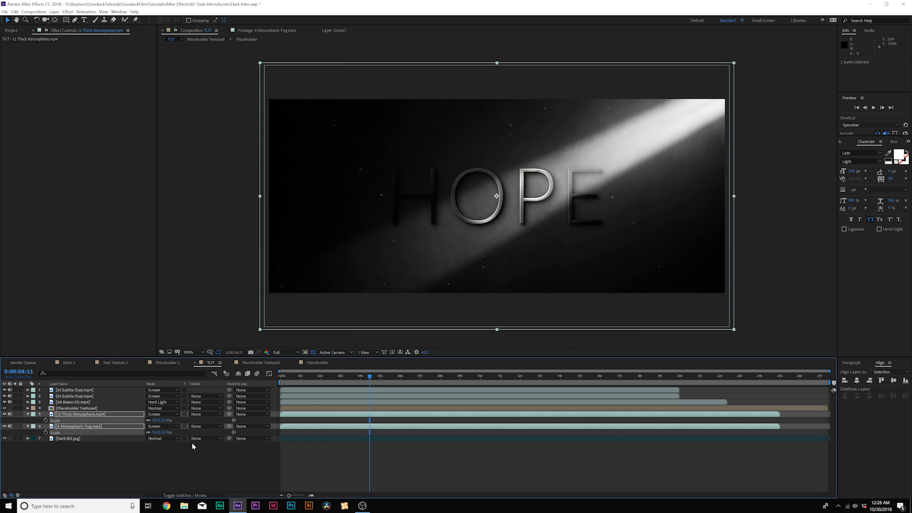
left_click(144, 454)
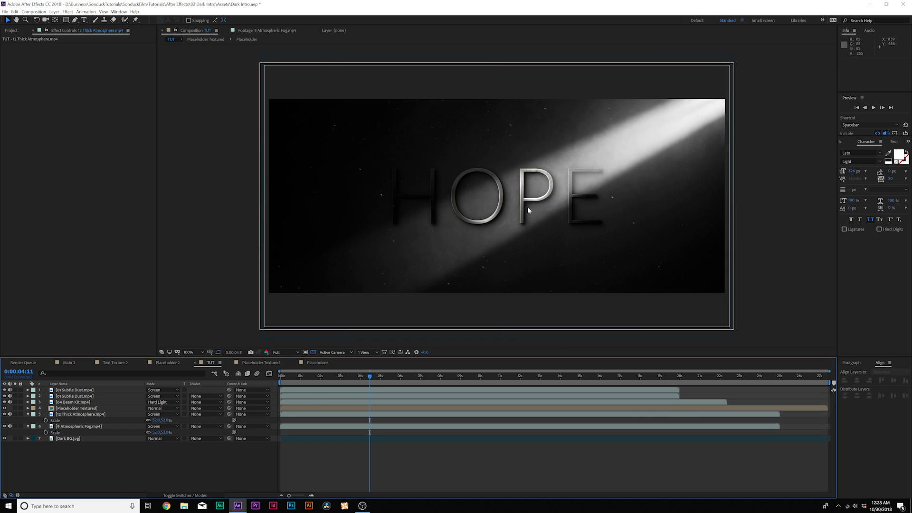
- Keyframe the 04 Beam Kit layer's Opacity between about 2:16 and 3:03 so the beam fades in
left_click(74, 402)
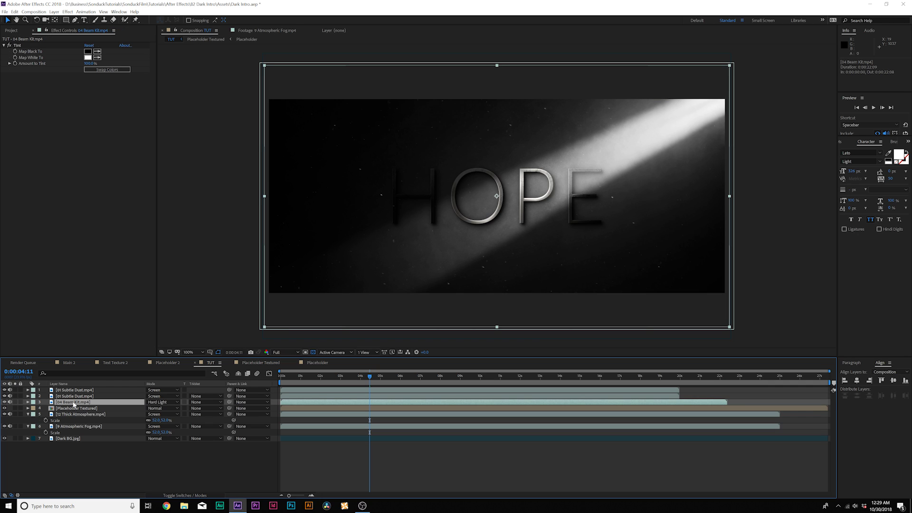
key("t")
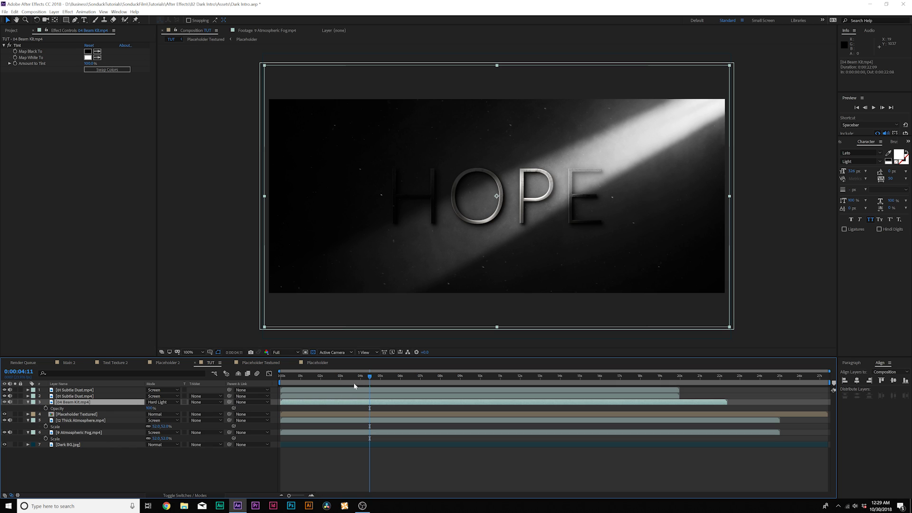
left_click_drag(353, 383, 333, 377)
left_click(46, 408)
left_click(339, 377)
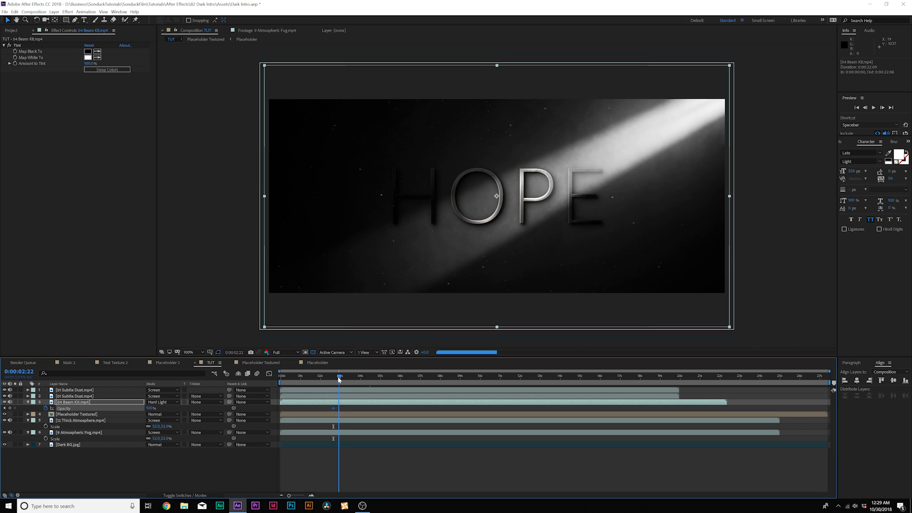
left_click_drag(339, 378, 342, 377)
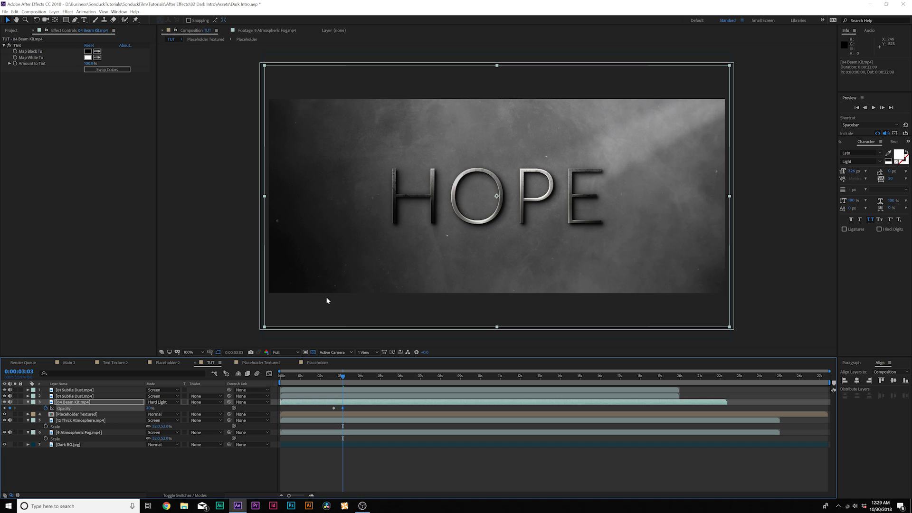
key("ctrl+z")
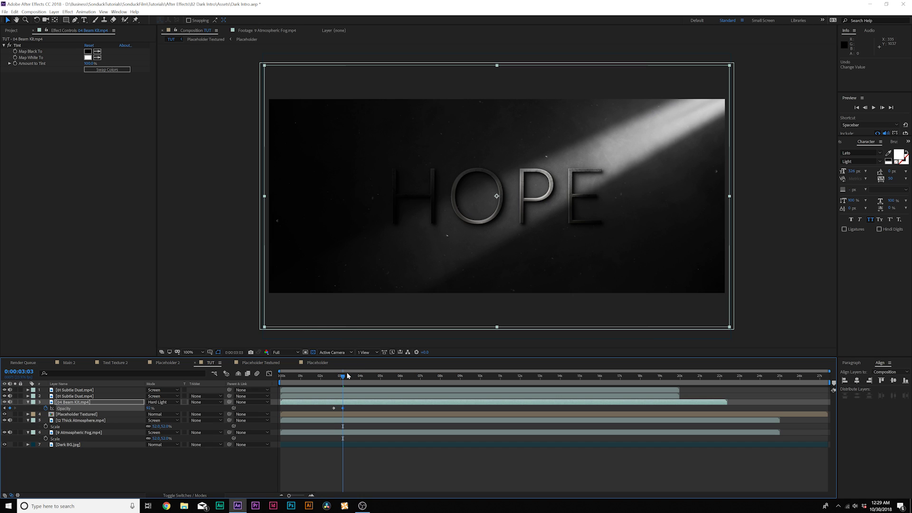
mouse_move(340, 377)
left_mouse_down()
mouse_move(333, 377)
mouse_move(346, 380)
left_mouse_up()
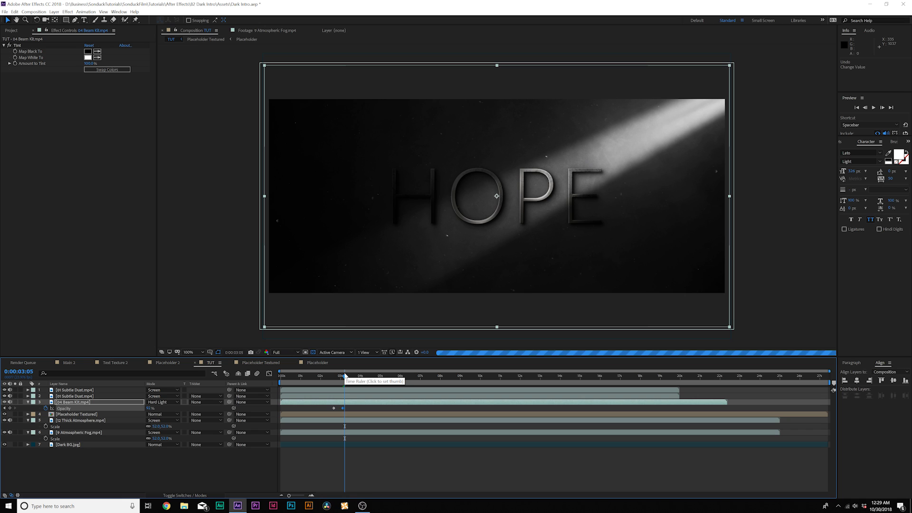
- Add an adjustment layer on top of the comp and apply Curves to it
key("ctrl+shift+a")
left_click(54, 11)
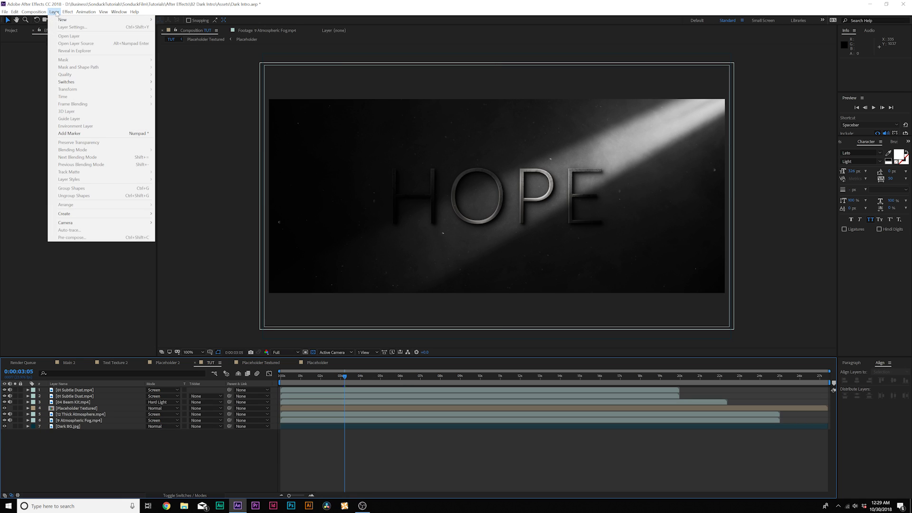
mouse_move(62, 21)
left_click(180, 64)
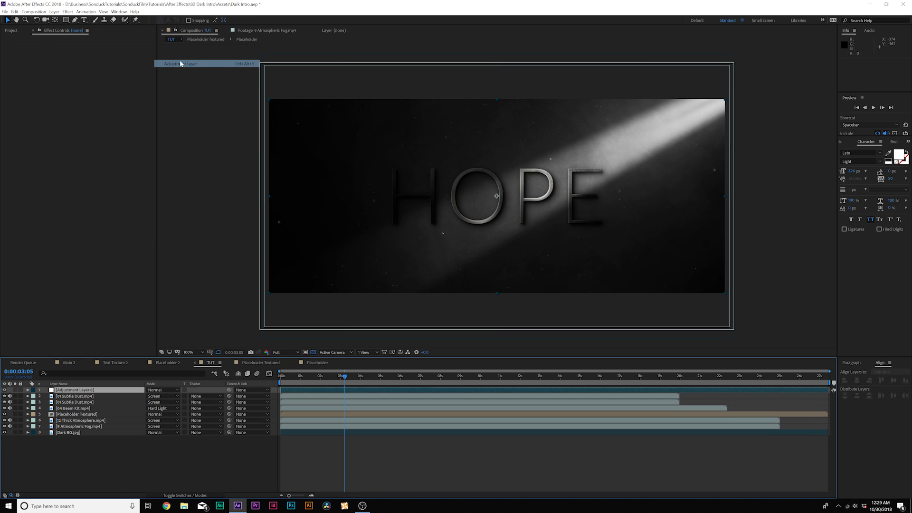
left_click(66, 12)
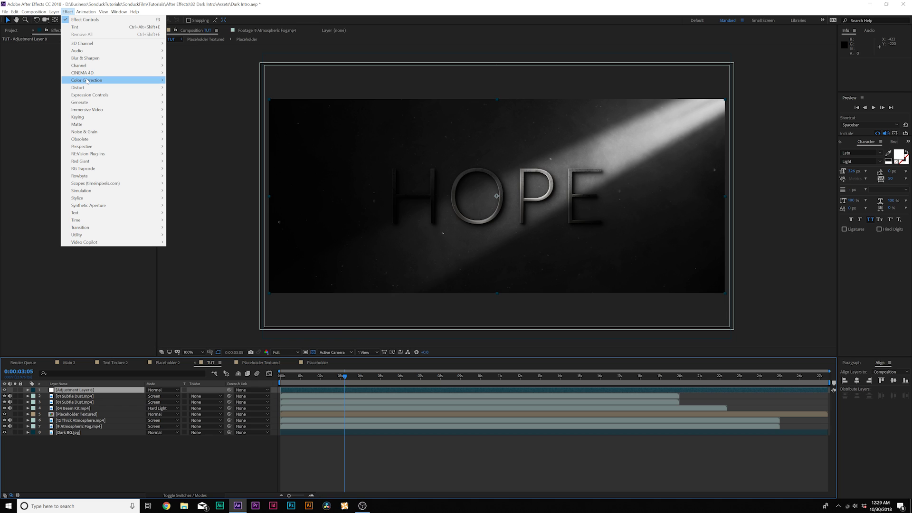
mouse_move(95, 80)
left_click(200, 212)
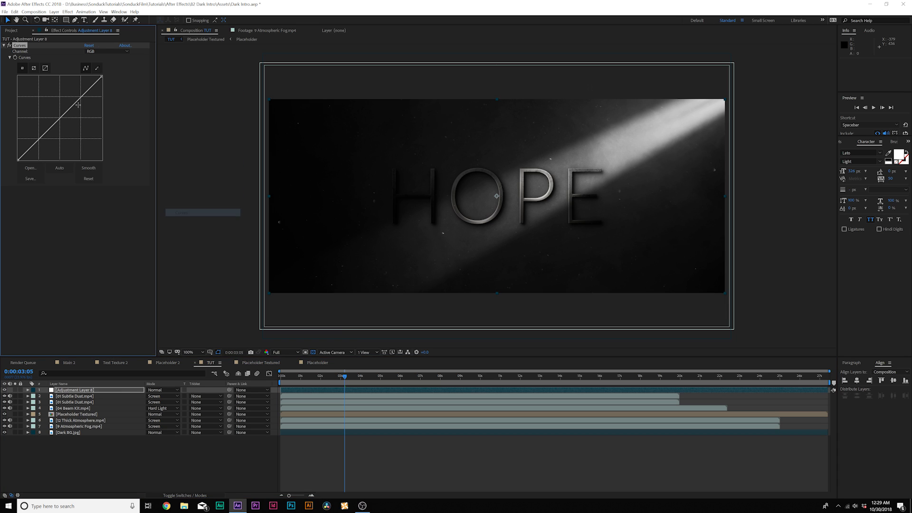
- Pull the Red and Green curves down slightly to cool the image
left_click(92, 50)
left_click(101, 65)
left_click_drag(60, 120, 63, 121)
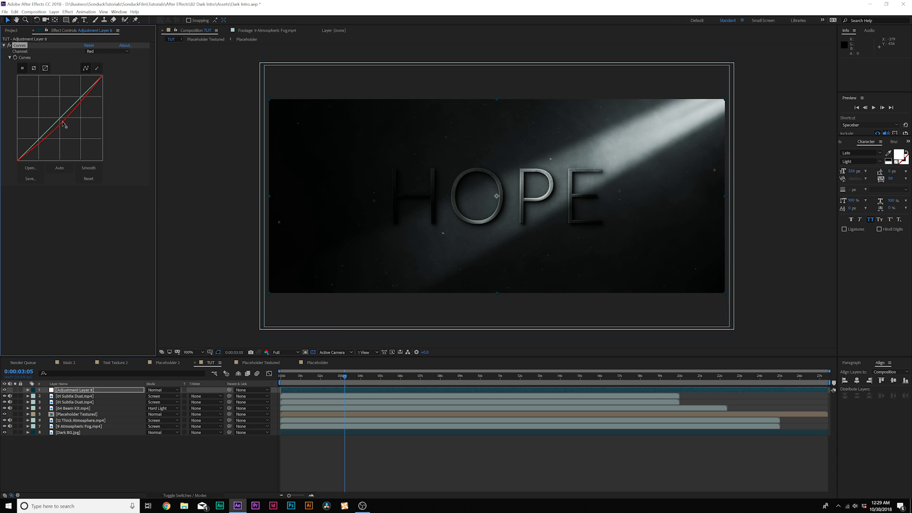
left_click(92, 51)
left_click(94, 68)
left_click_drag(62, 120, 62, 122)
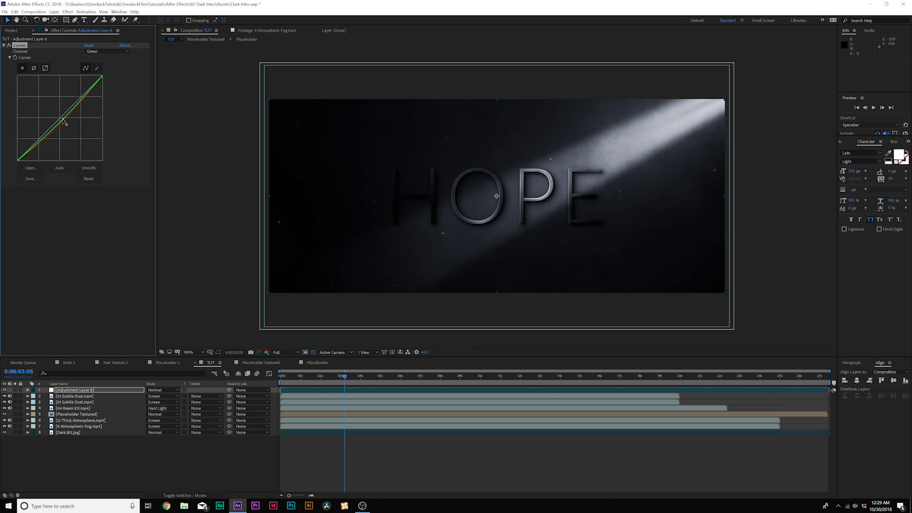
- Check the Blue channel, then lower the shadows and lift the highlights on the RGB curve
left_click(97, 52)
left_click(98, 80)
left_click(95, 50)
left_click(94, 58)
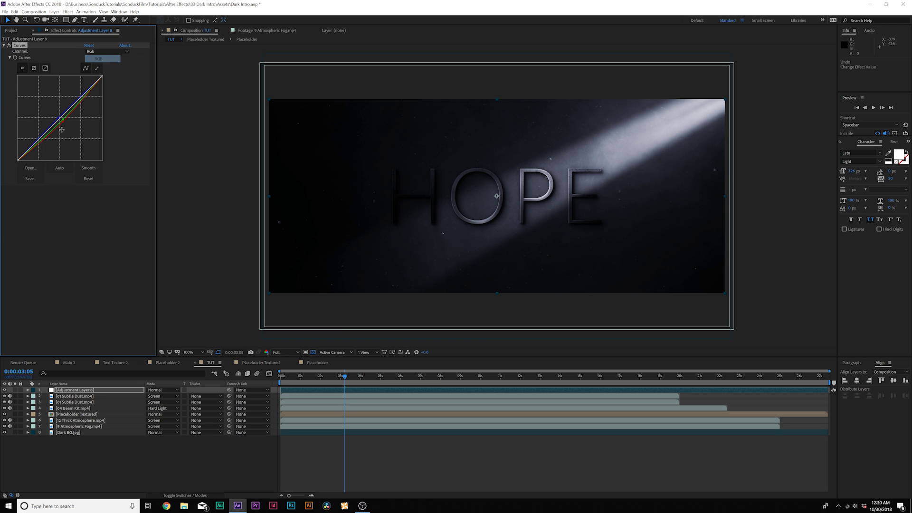
left_click_drag(42, 135, 45, 137)
left_click_drag(82, 98, 81, 97)
left_click(68, 12)
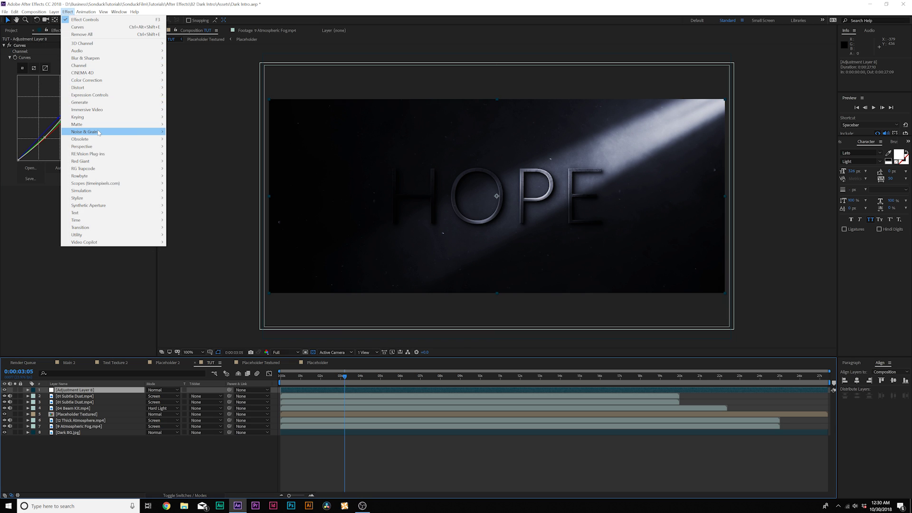
- Apply Noise to the adjustment layer at 5.0% amount with Use Color Noise unchecked
mouse_move(100, 132)
left_click(183, 168)
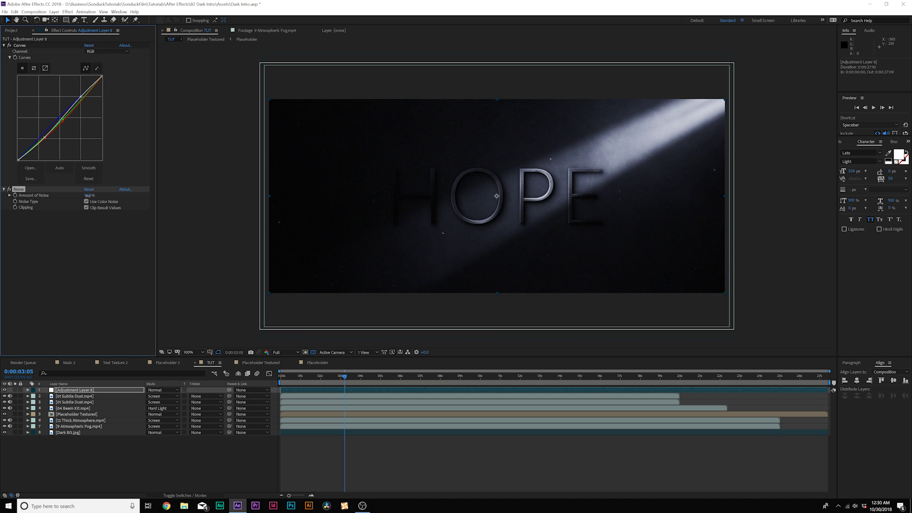
left_click(90, 195)
type("4")
left_click(90, 223)
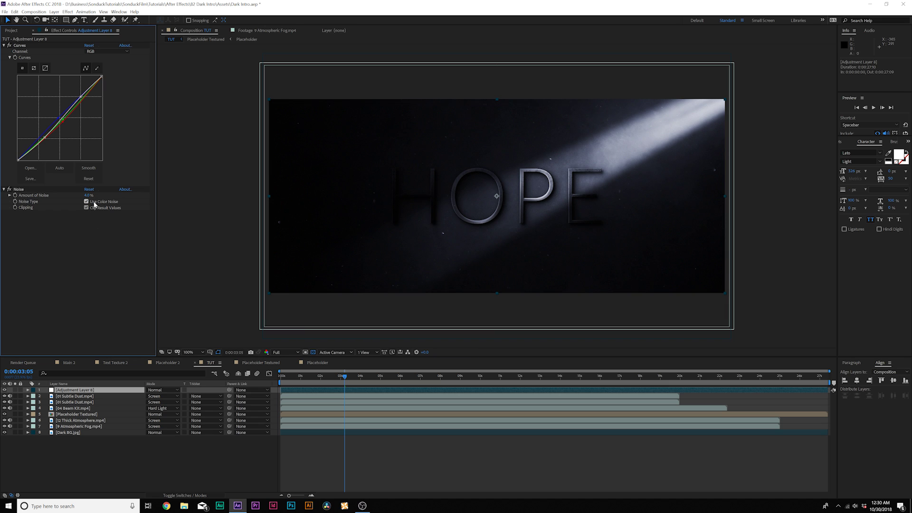
left_click(88, 195)
type("5")
left_click(92, 222)
left_click(87, 202)
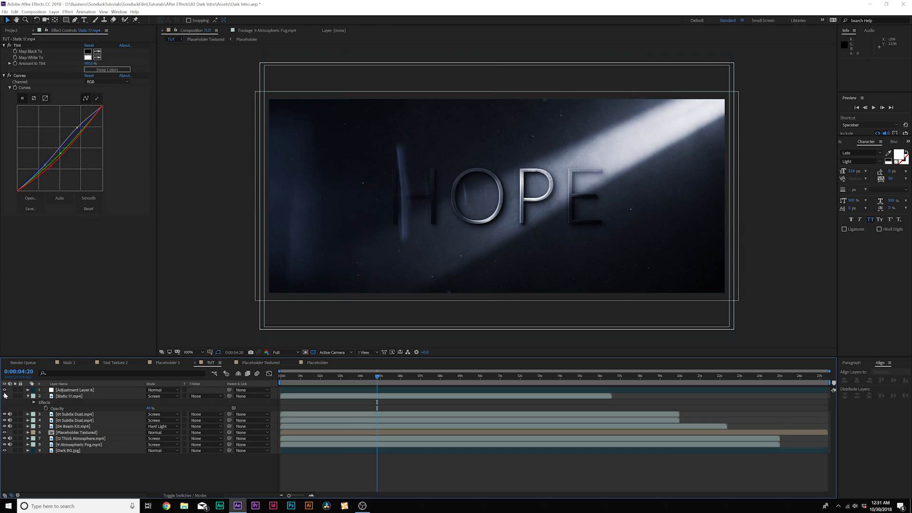
- Toggle the Static 17 layer off and back on to compare, leaving it visible
left_click(5, 396)
left_click(5, 396)
left_click(5, 396)
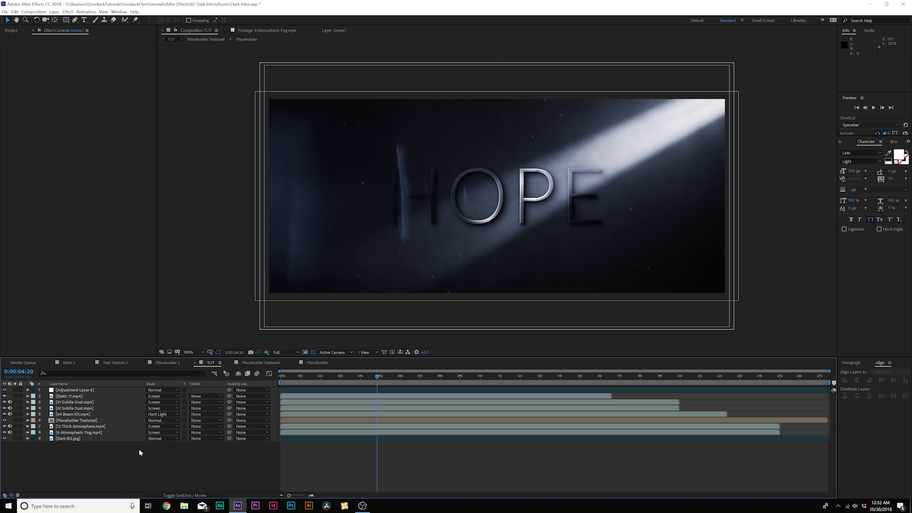
- Add a Null 2 object and parent all the other layers to it
left_click(56, 13)
mouse_move(95, 20)
left_click(175, 49)
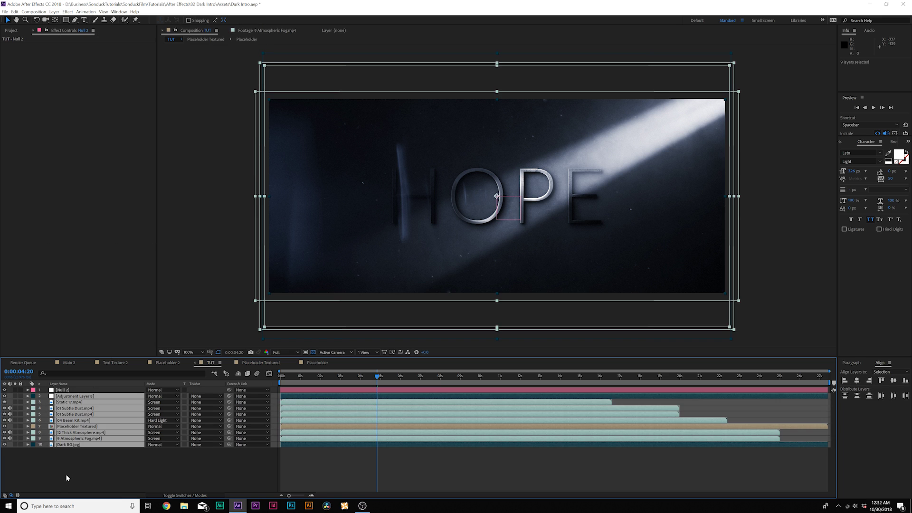
left_click_drag(67, 473, 70, 401)
left_click(71, 391)
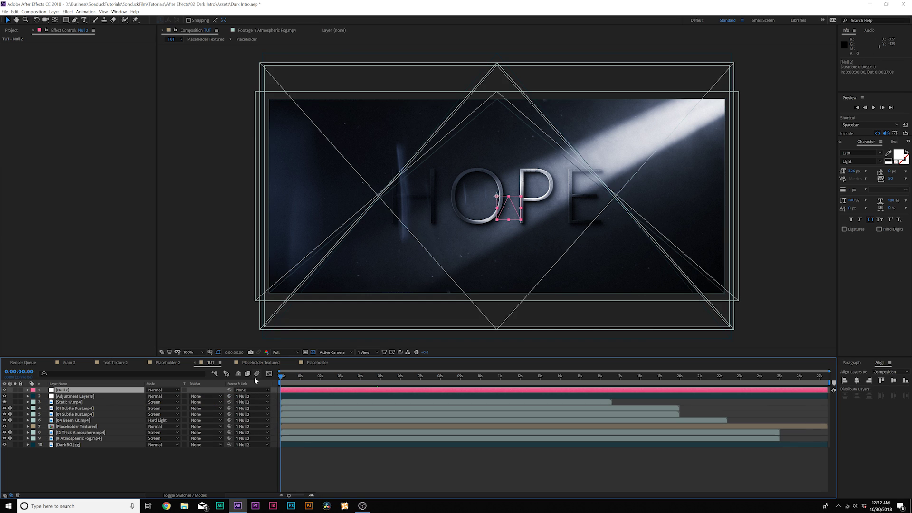
- Keyframe Null 2's Scale growing to 107% at 6 seconds and end the work area there
key("s")
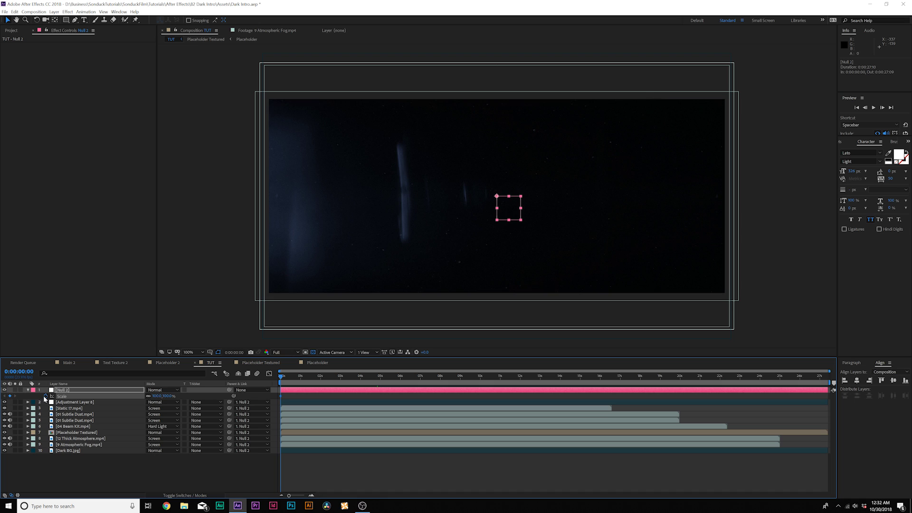
left_click_drag(397, 381, 400, 381)
left_click_drag(158, 397, 160, 399)
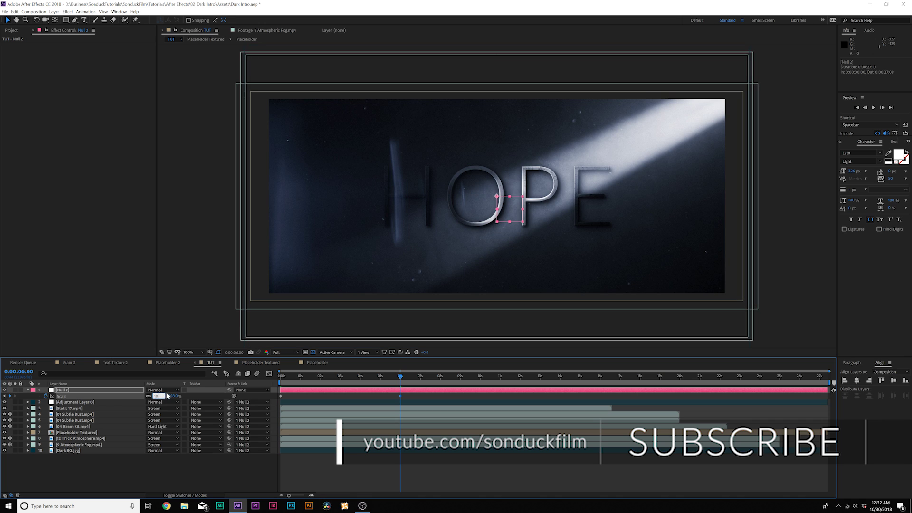
key("n")
key("Home")
key("F4")
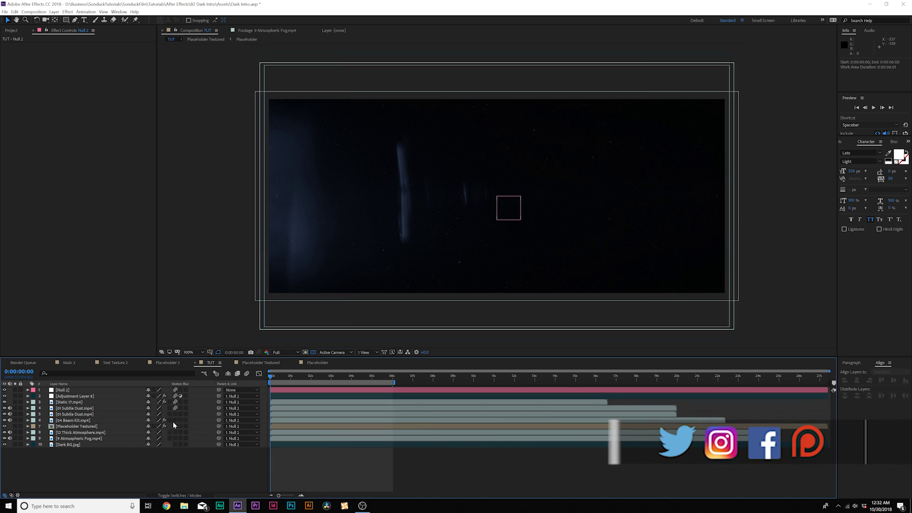
- Switch to the Placeholder composition tab with the white HOPE text
left_click(318, 363)
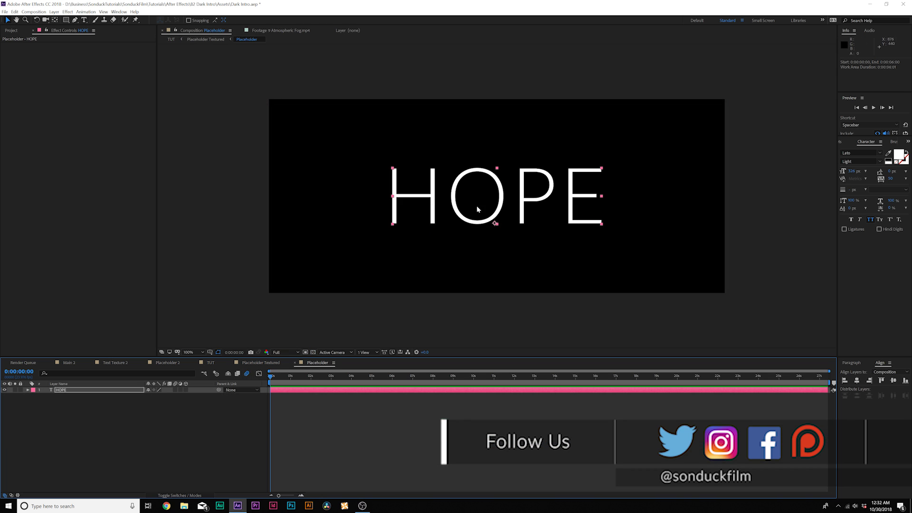